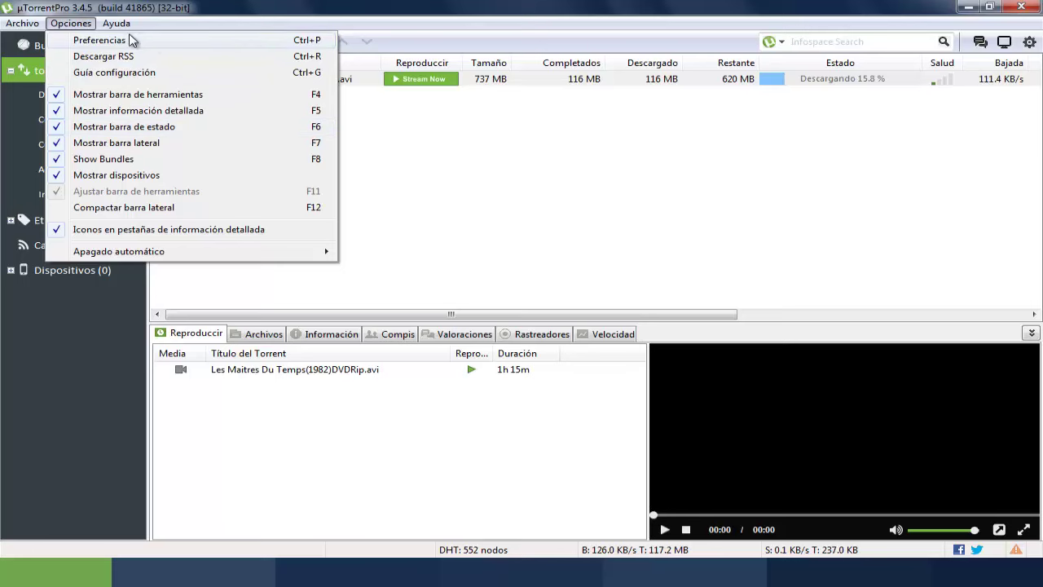
Open the µTorrent preferences to view the General settings, and close them without changes
{"action": "left_click", "coordinate": [130, 40]}
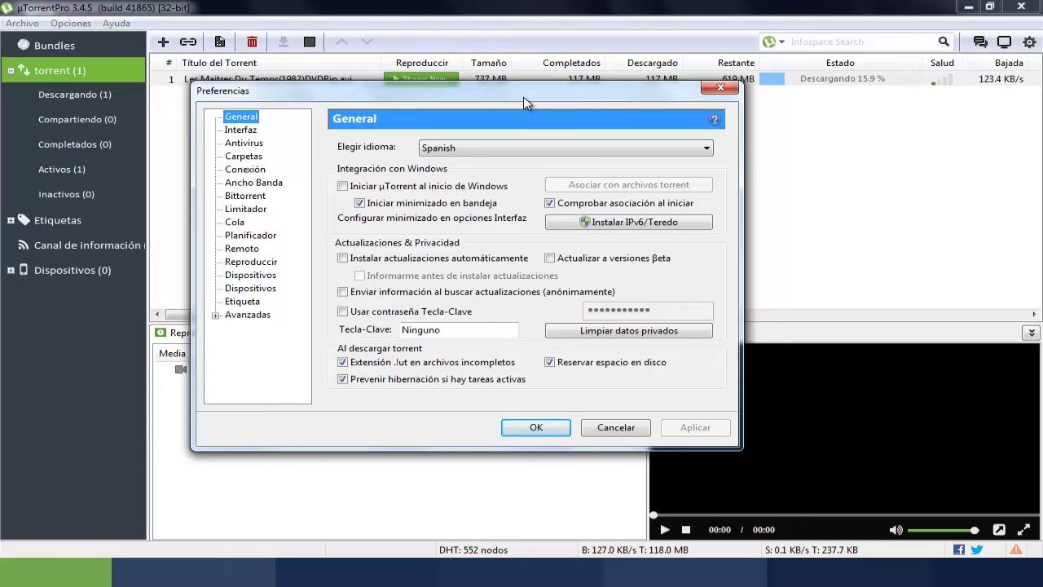
{"action": "left_click", "coordinate": [720, 87]}
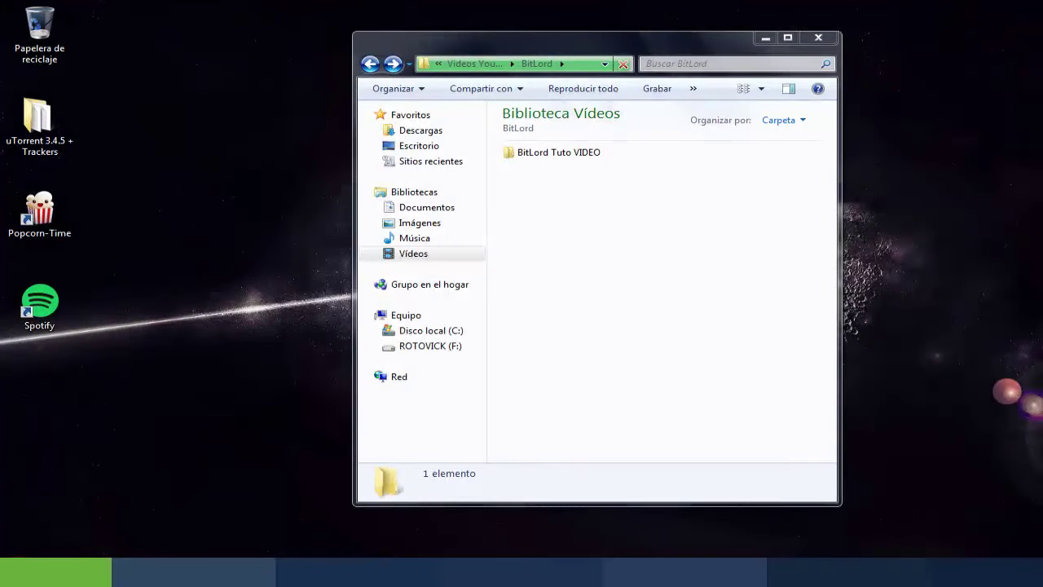
Go to Programas y características in Panel de control to check the installed programs
{"action": "left_click", "coordinate": [56, 571]}
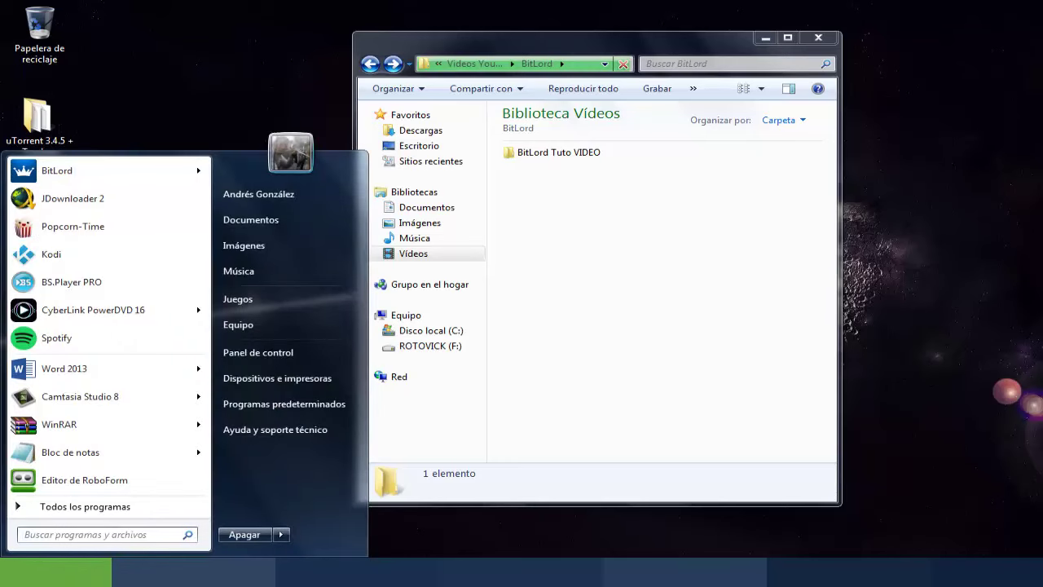
{"action": "left_click", "coordinate": [274, 353]}
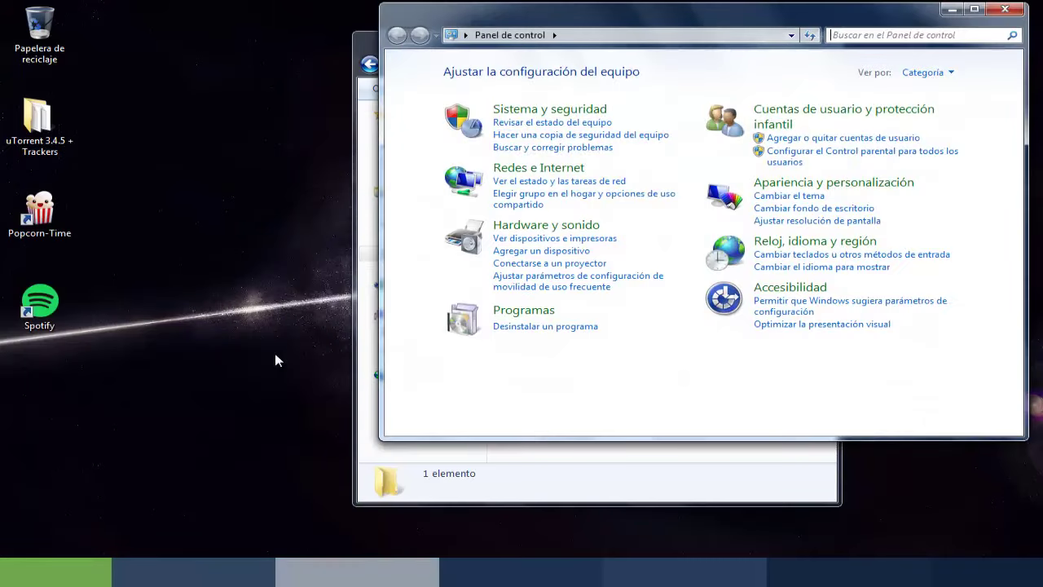
{"action": "left_click", "coordinate": [505, 314]}
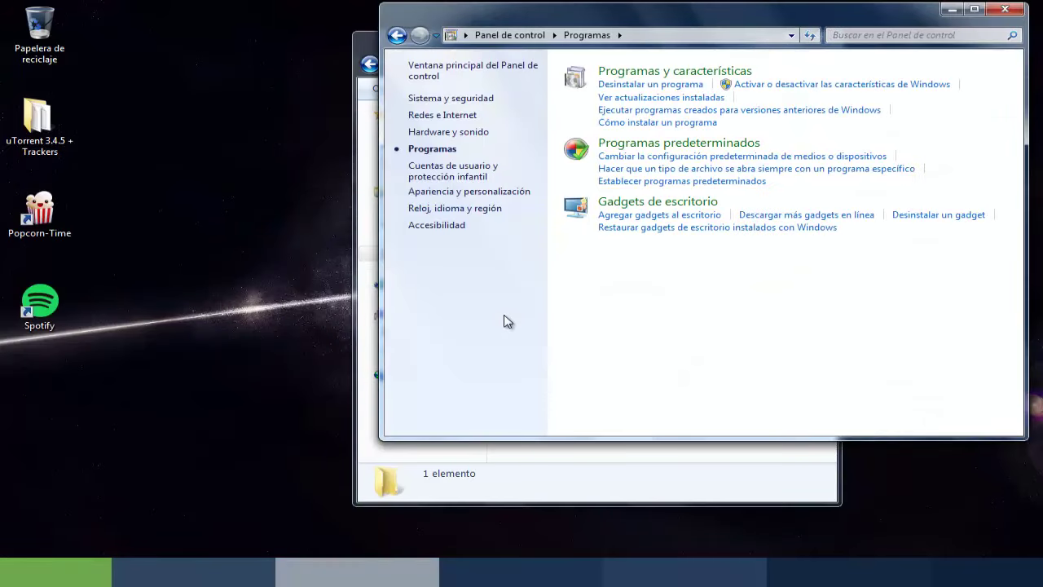
{"action": "left_click", "coordinate": [681, 72]}
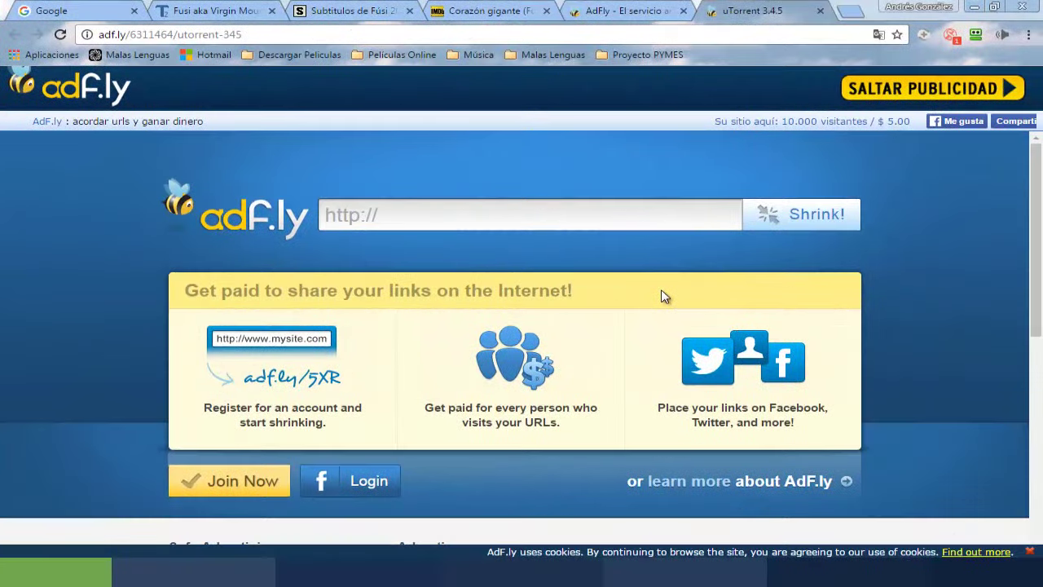
Skip the advertisement on the uTorrent 3.4.5 link page and open the uTorrent 3.4.5 folder inside uTorrent 3.4.5 + Trackers
{"action": "left_click", "coordinate": [939, 87]}
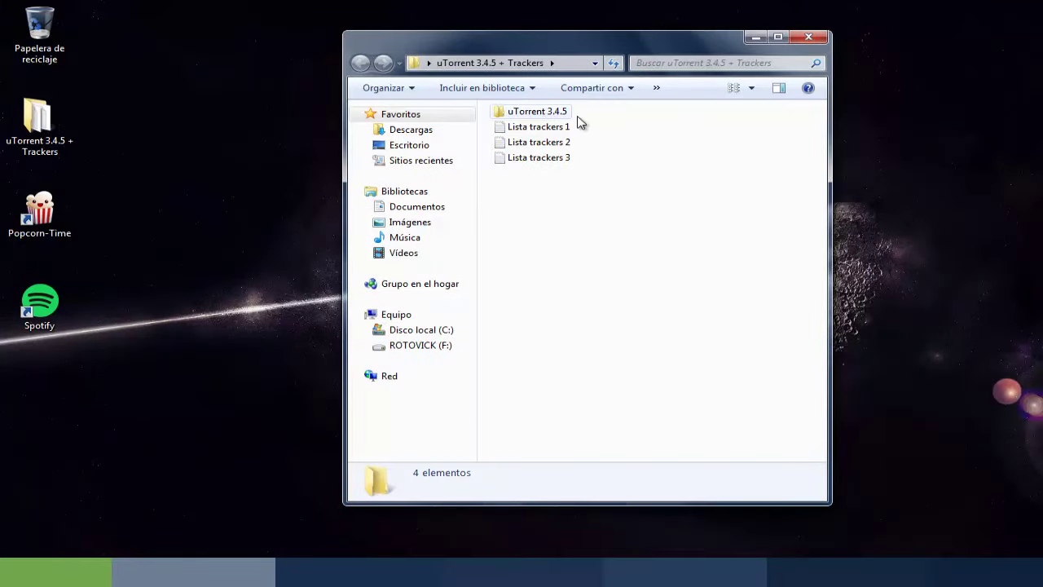
{"action": "left_click", "coordinate": [543, 120]}
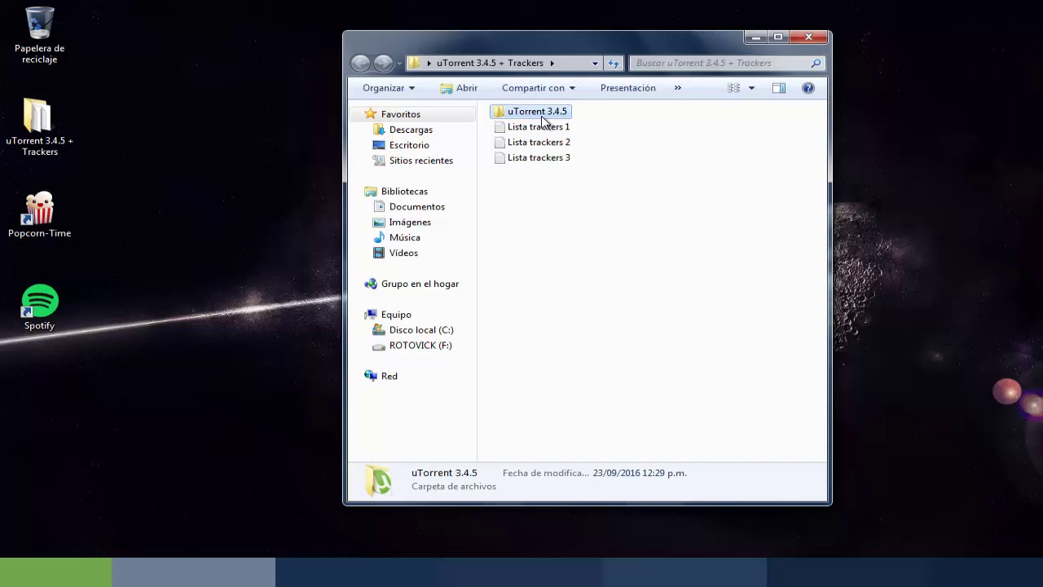
{"action": "double_click", "coordinate": [543, 120]}
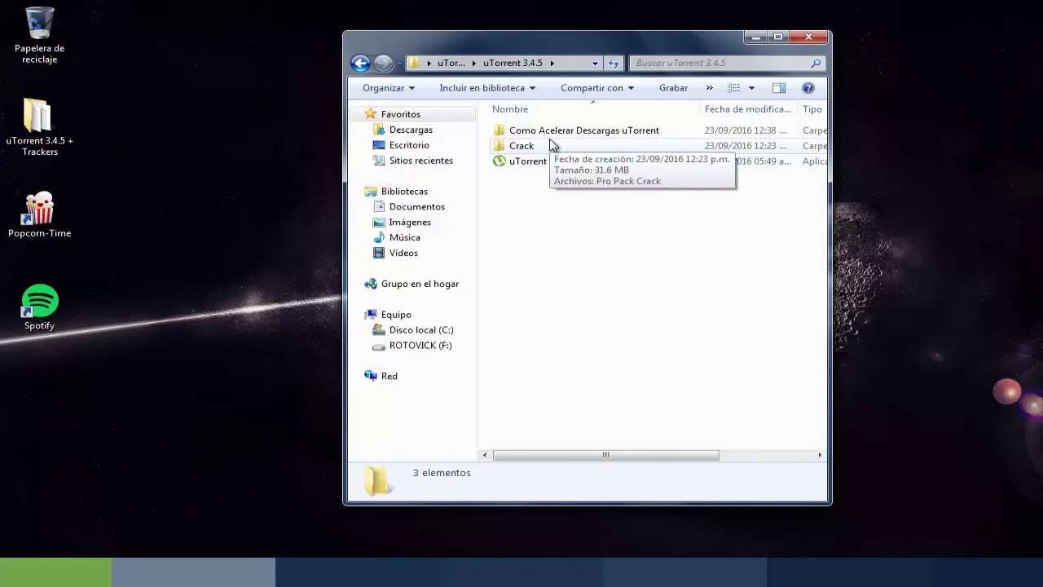
Look through the supplied items, open the Como Acelerar Descargas uTorrent folder and view the image Acelera descargas paso 01
{"action": "left_click", "coordinate": [551, 145]}
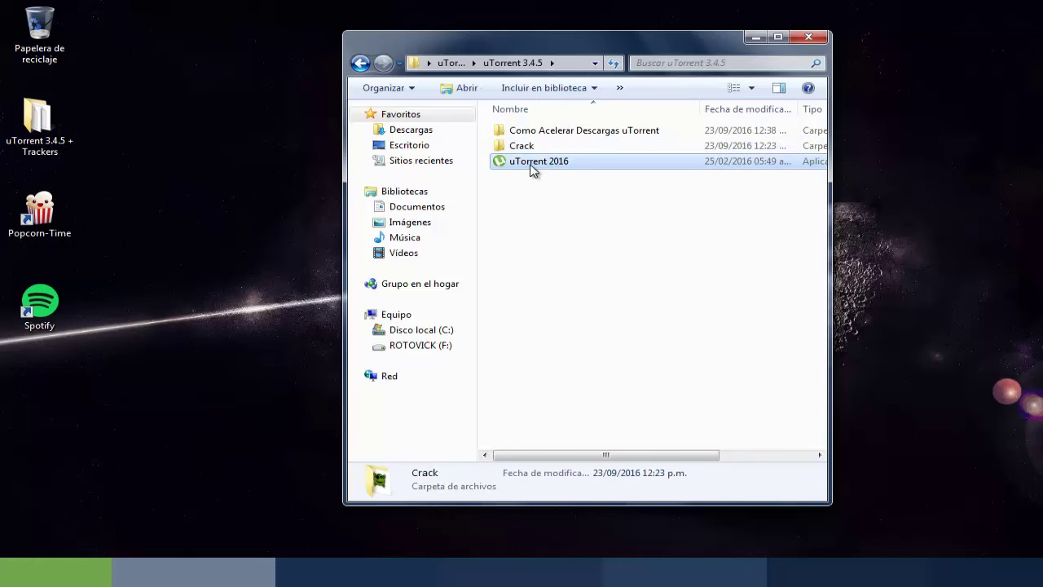
{"action": "left_click", "coordinate": [533, 164]}
{"action": "left_click", "coordinate": [552, 133]}
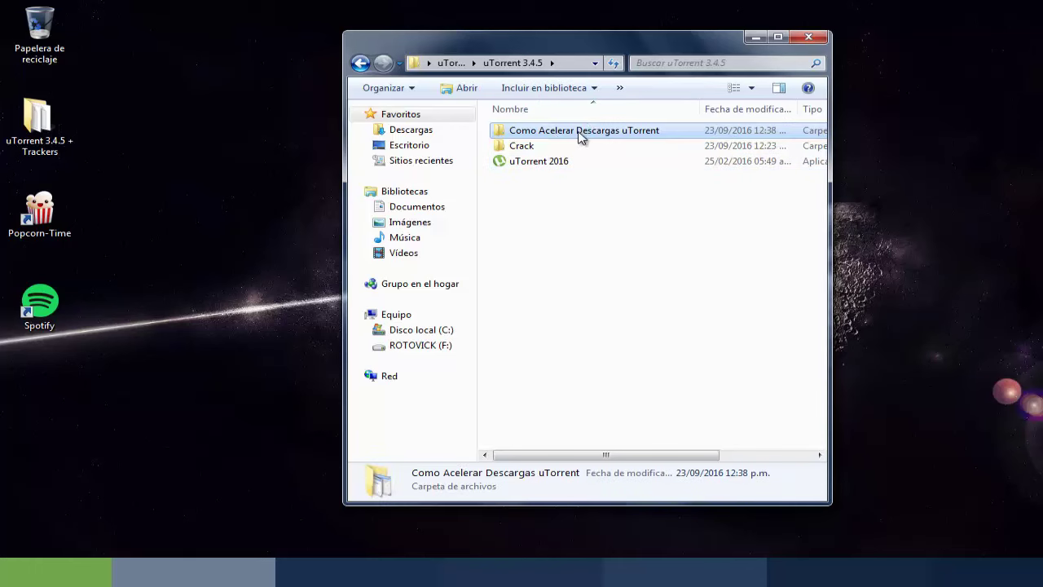
{"action": "double_click", "coordinate": [580, 137]}
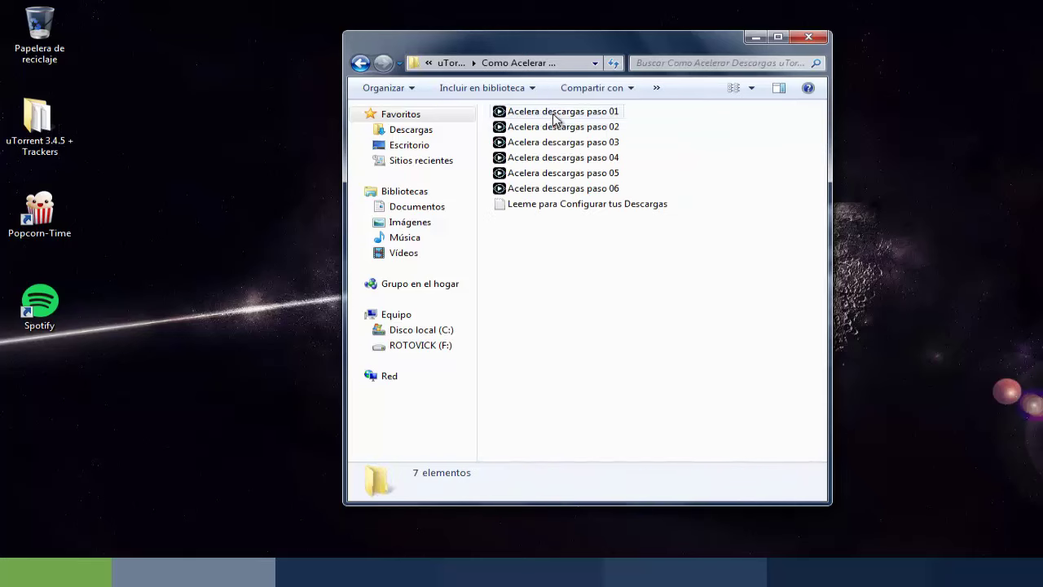
{"action": "left_click", "coordinate": [557, 117]}
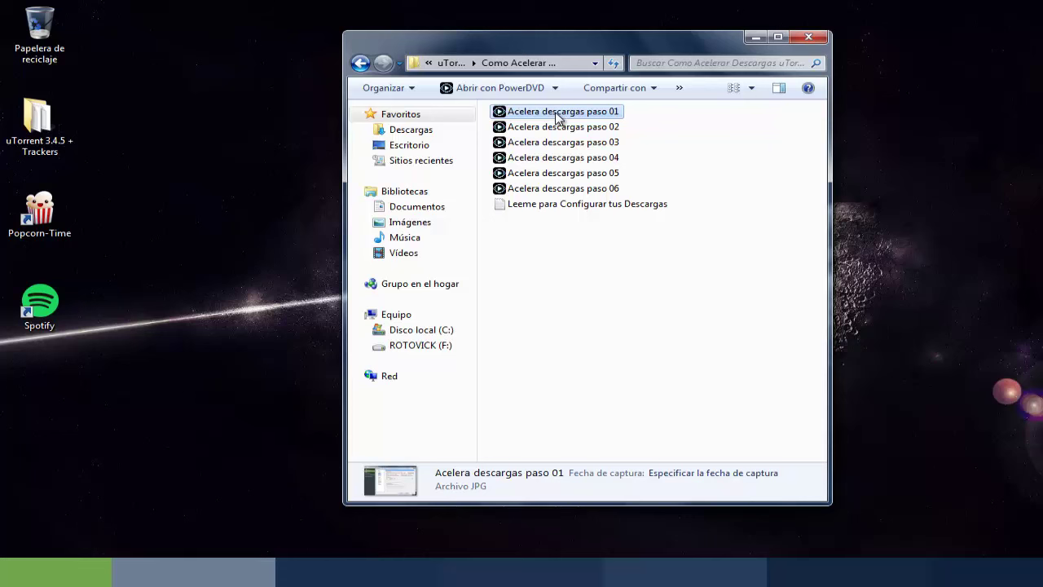
{"action": "double_click", "coordinate": [557, 114]}
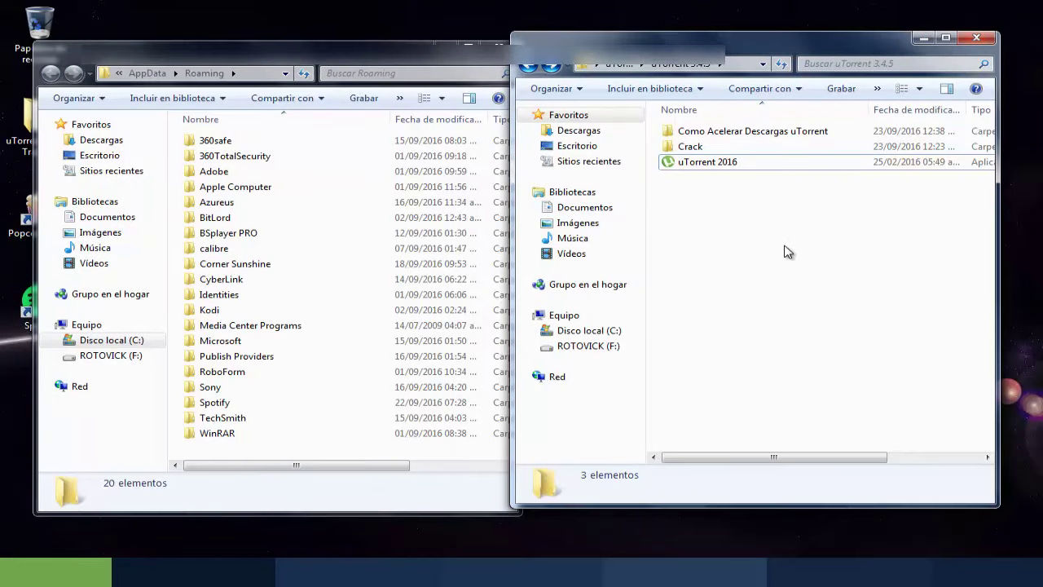
Open the AppData Roaming folder through %appdata and arrange its window beside the uTorrent 3.4.5 folder window
{"action": "key", "text": "super"}
{"action": "left_click", "coordinate": [68, 535]}
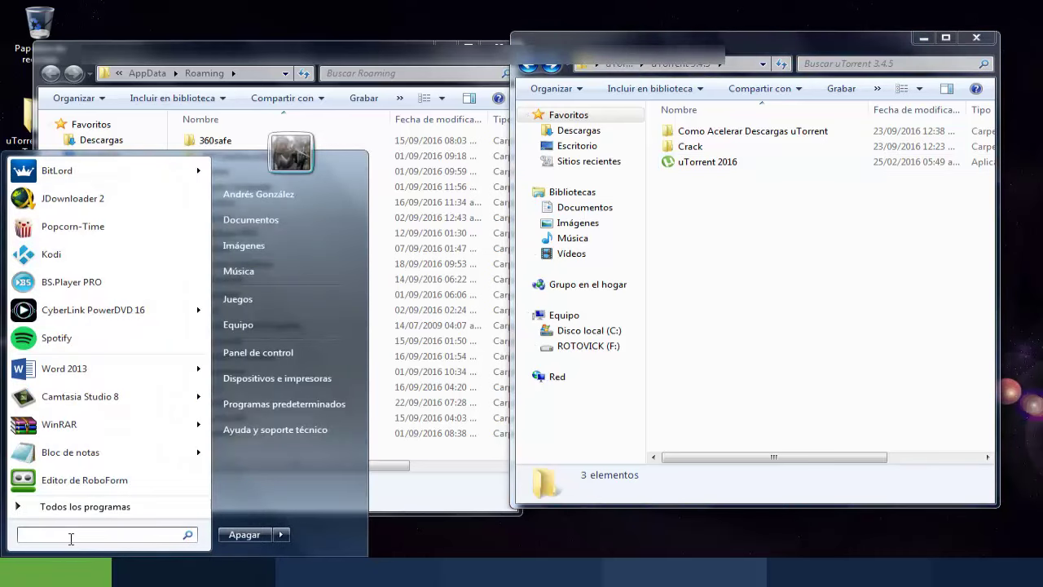
{"action": "type", "text": "%appdata"}
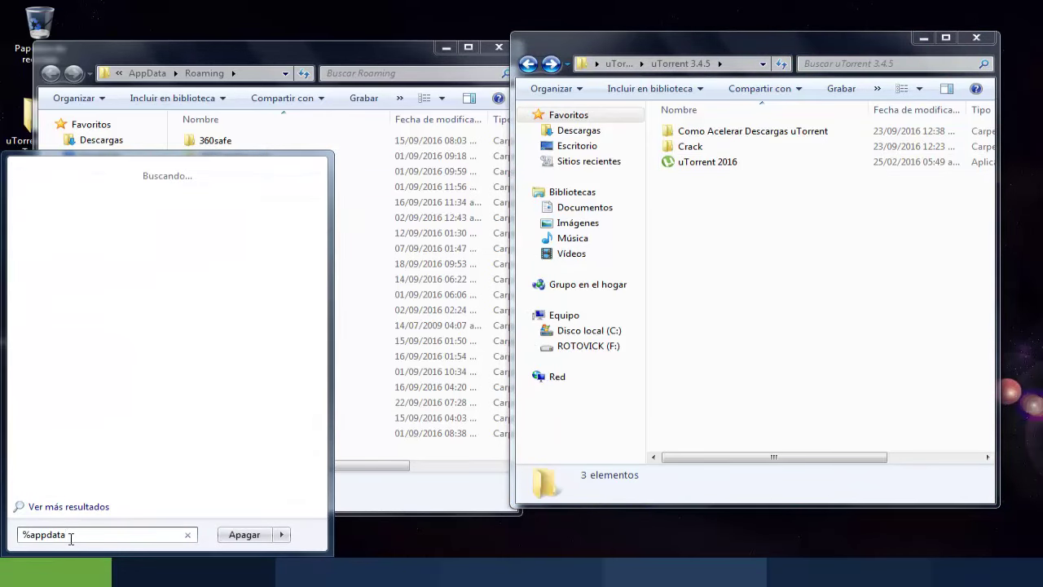
{"action": "key", "text": "Return"}
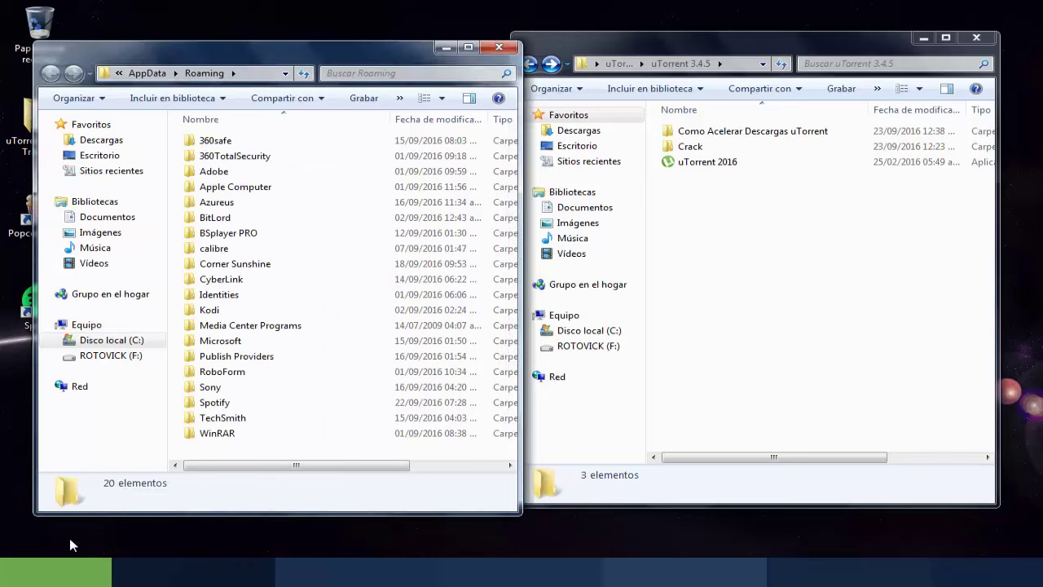
{"action": "left_click_drag", "start_coordinate": [395, 58], "coordinate": [390, 57]}
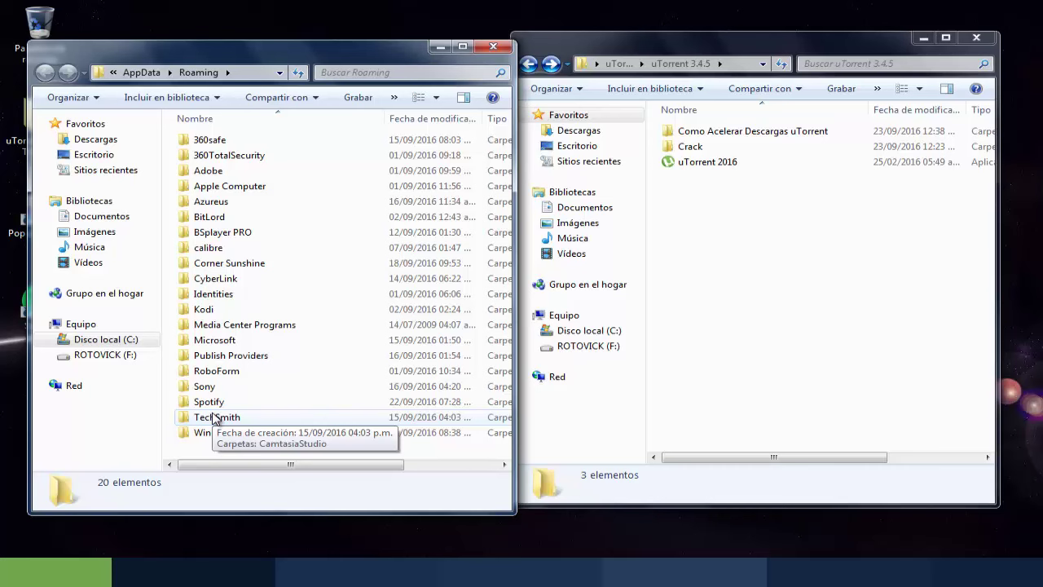
{"action": "left_click", "coordinate": [784, 262]}
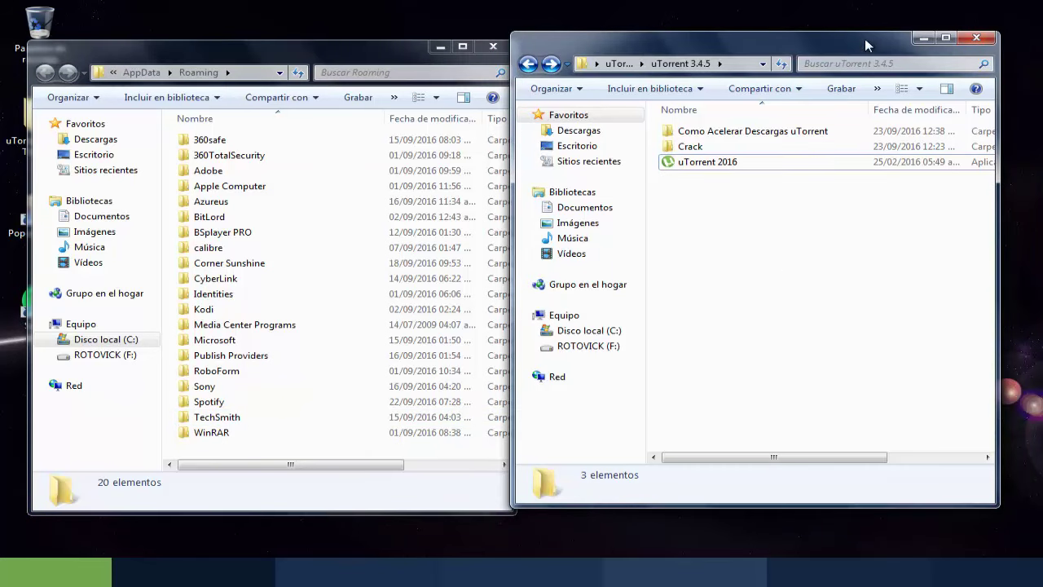
{"action": "left_click_drag", "start_coordinate": [864, 39], "coordinate": [857, 45]}
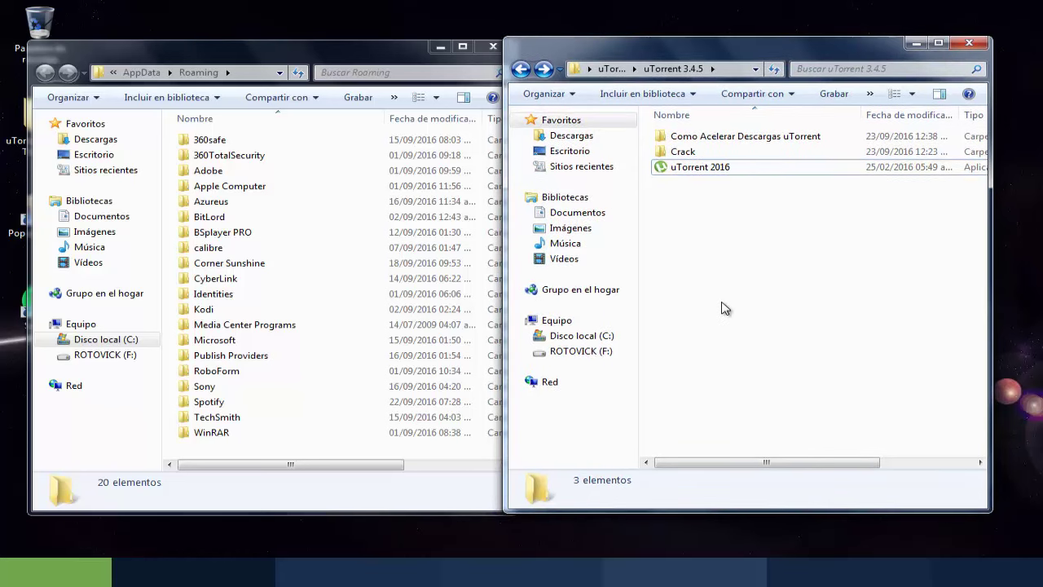
Launch the uTorrent 2016 installer from the uTorrent 3.4.5 folder
{"action": "double_click", "coordinate": [689, 167]}
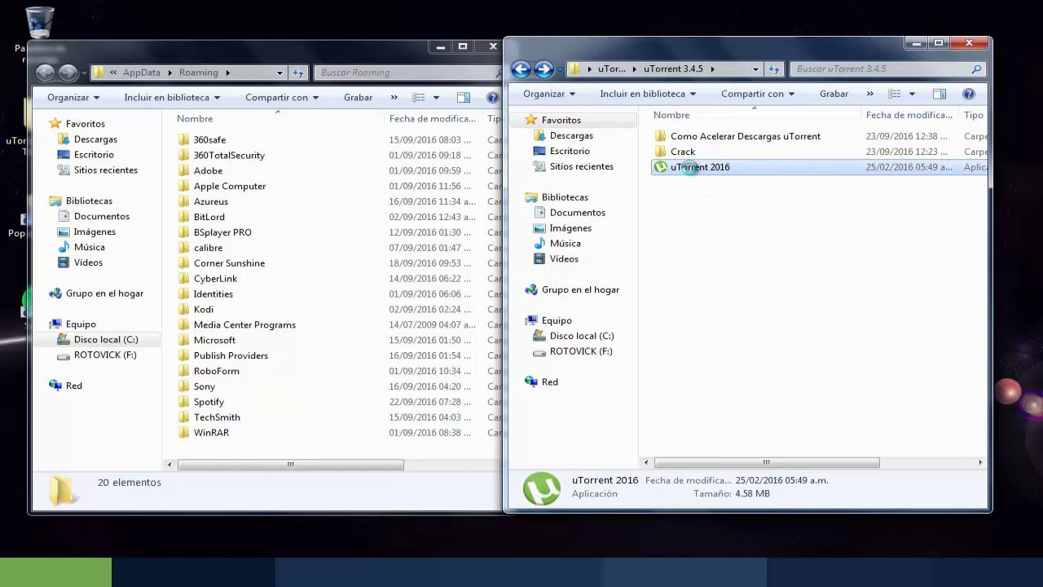
{"action": "right_click", "coordinate": [689, 167]}
{"action": "left_click", "coordinate": [771, 196]}
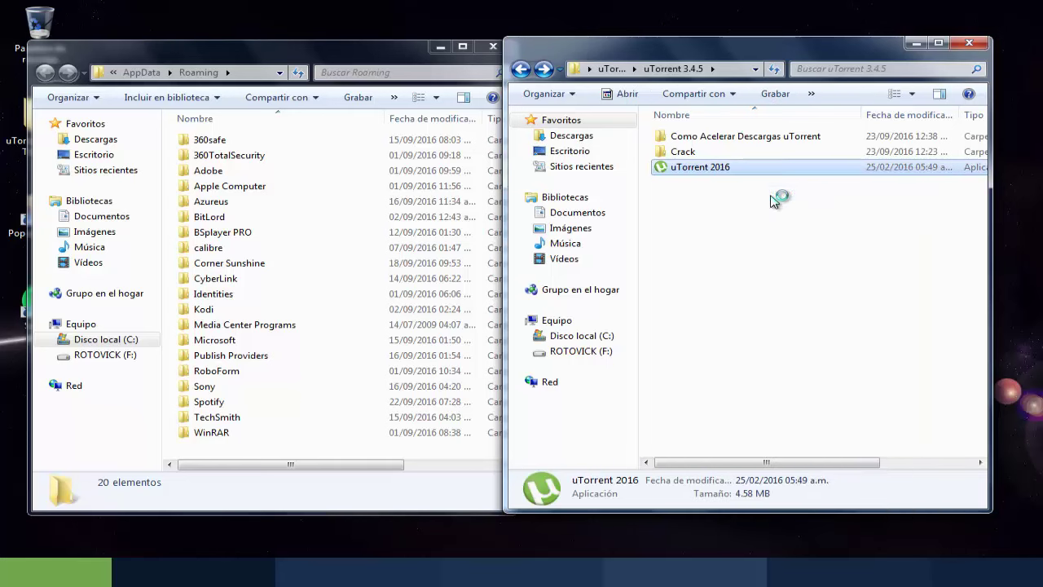
{"action": "left_click", "coordinate": [819, 314]}
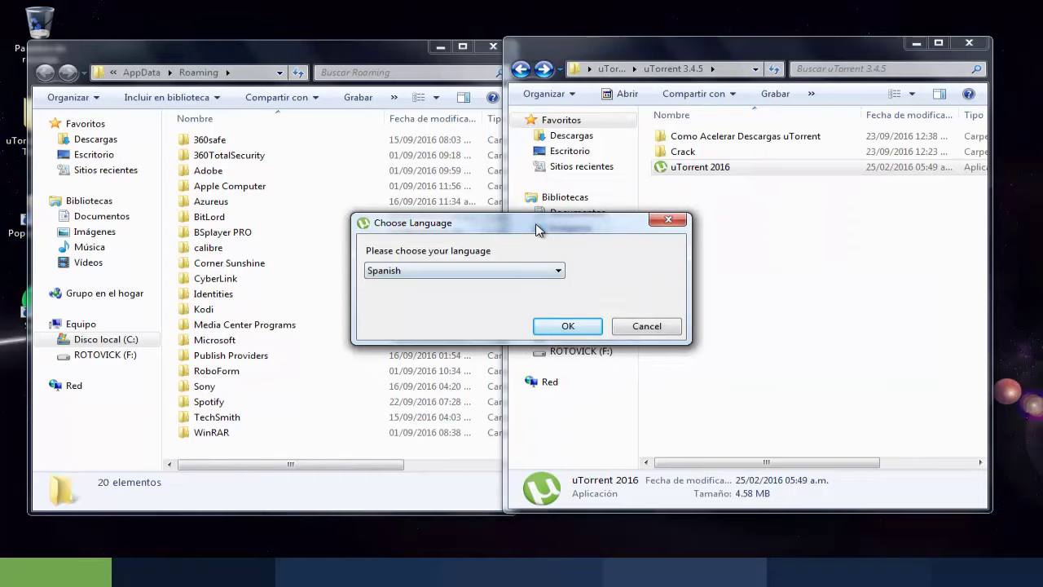
Choose Spanish as the µTorrent installer language and confirm it
{"action": "left_click_drag", "start_coordinate": [544, 232], "coordinate": [784, 218]}
{"action": "left_click", "coordinate": [743, 257]}
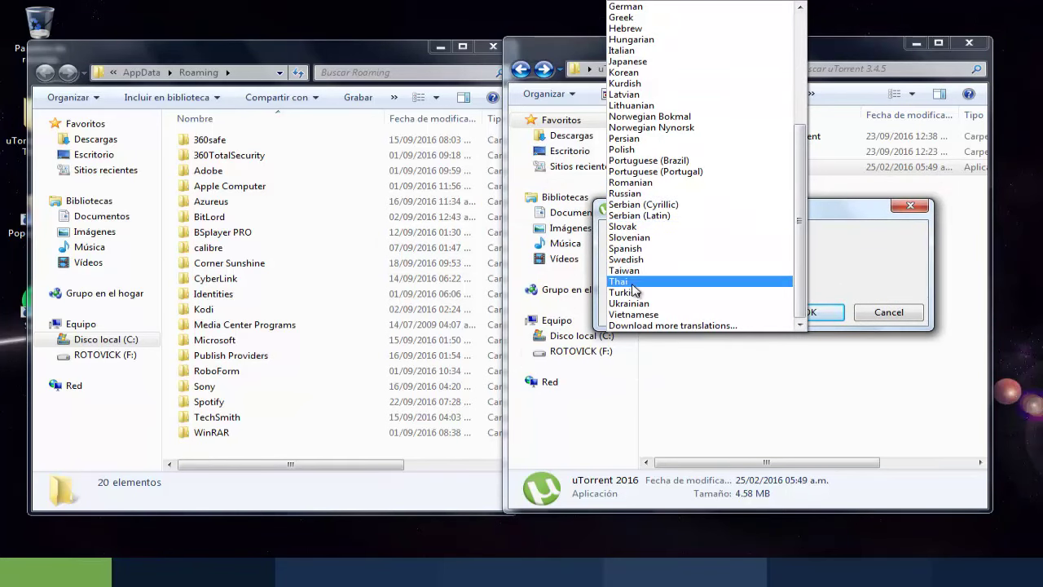
{"action": "left_click", "coordinate": [635, 249]}
{"action": "left_click_drag", "start_coordinate": [821, 216], "coordinate": [815, 214]}
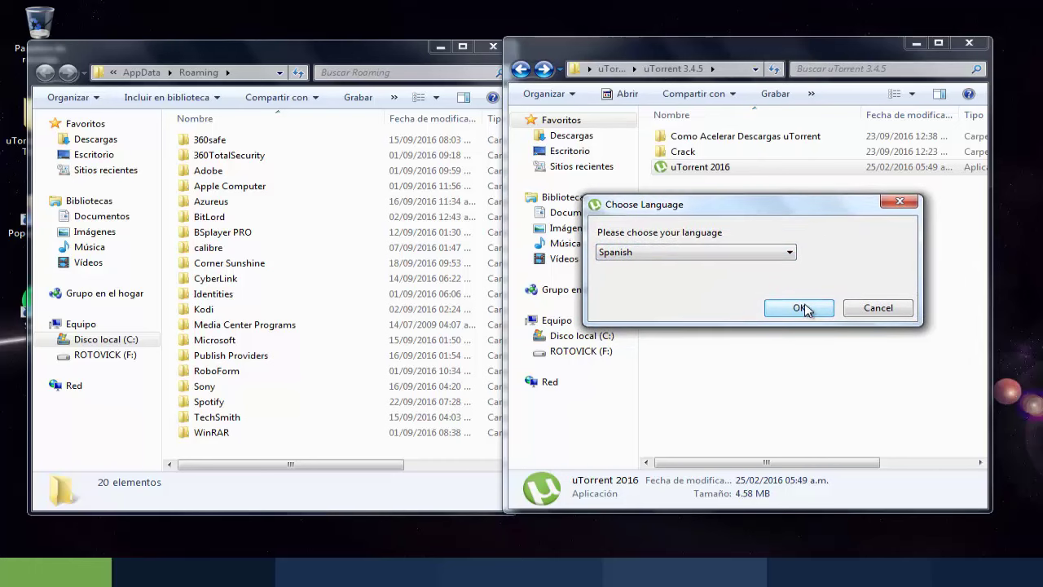
{"action": "left_click", "coordinate": [808, 309]}
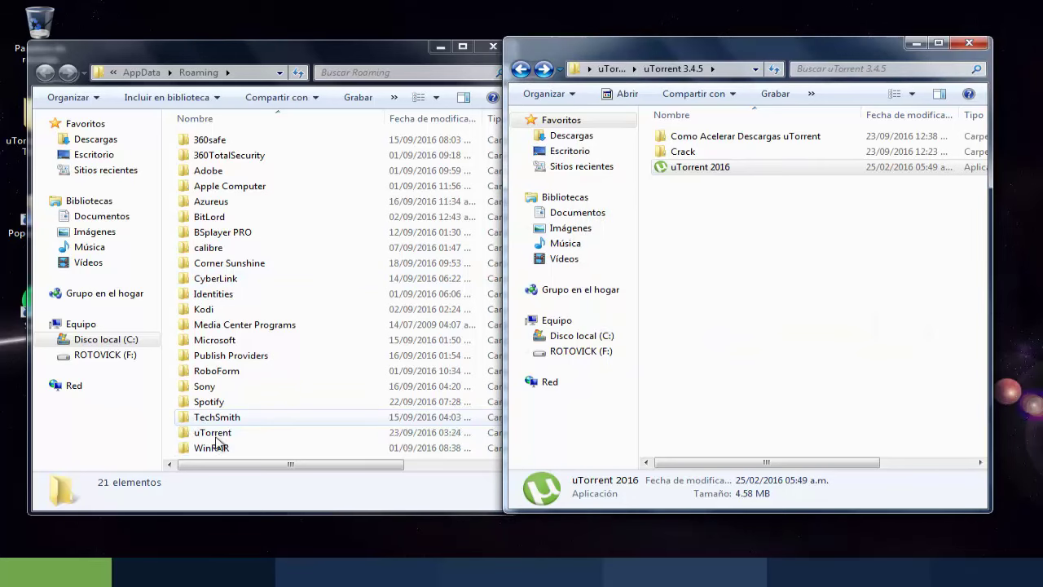
Open the new uTorrent folder inside the AppData Roaming folder
{"action": "left_click", "coordinate": [211, 437]}
{"action": "double_click", "coordinate": [212, 435]}
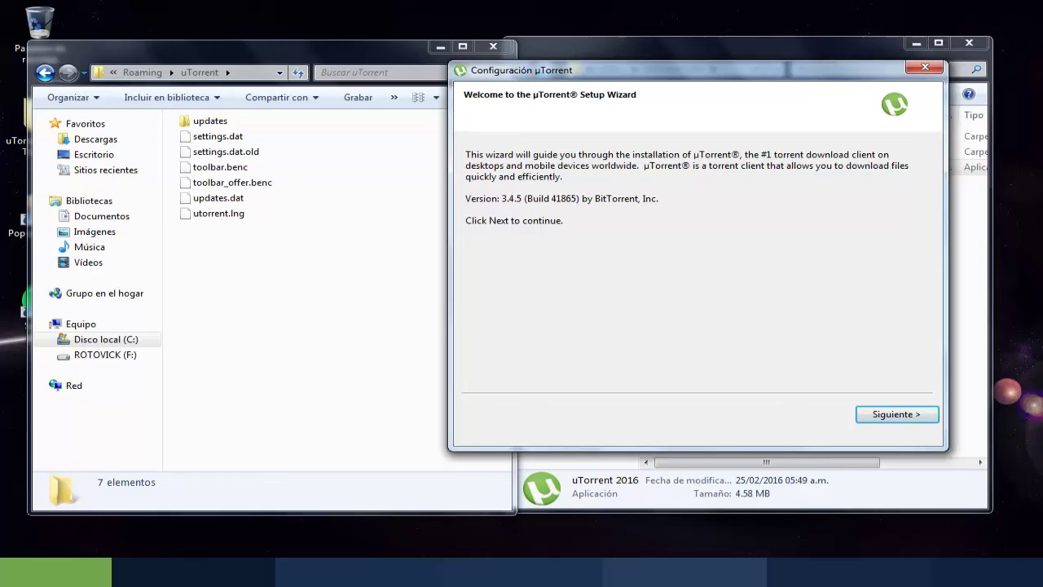
Disconnect the computer from the wireless network currently in use
{"action": "left_click", "coordinate": [977, 572]}
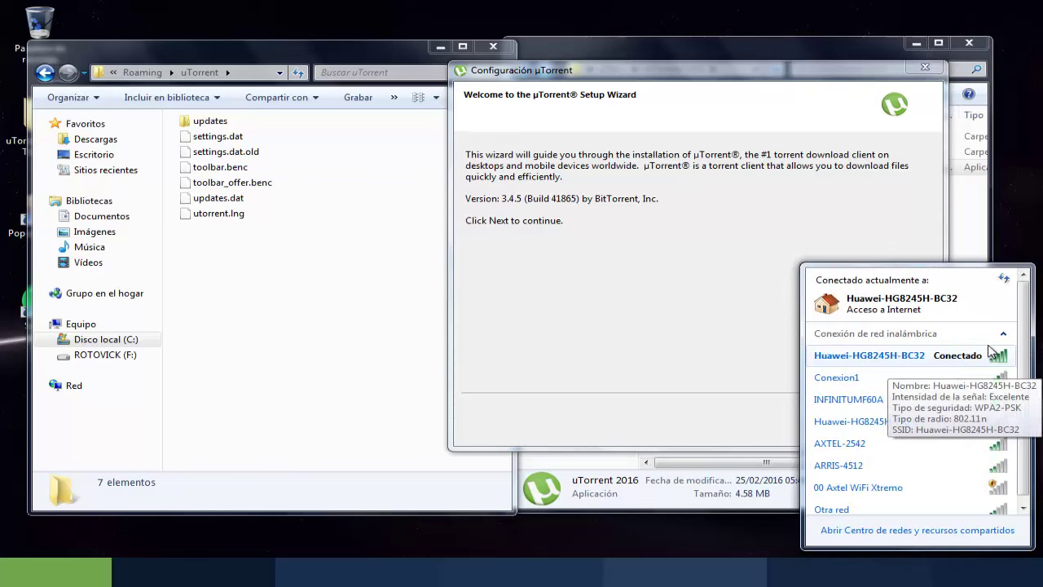
{"action": "left_click", "coordinate": [969, 356]}
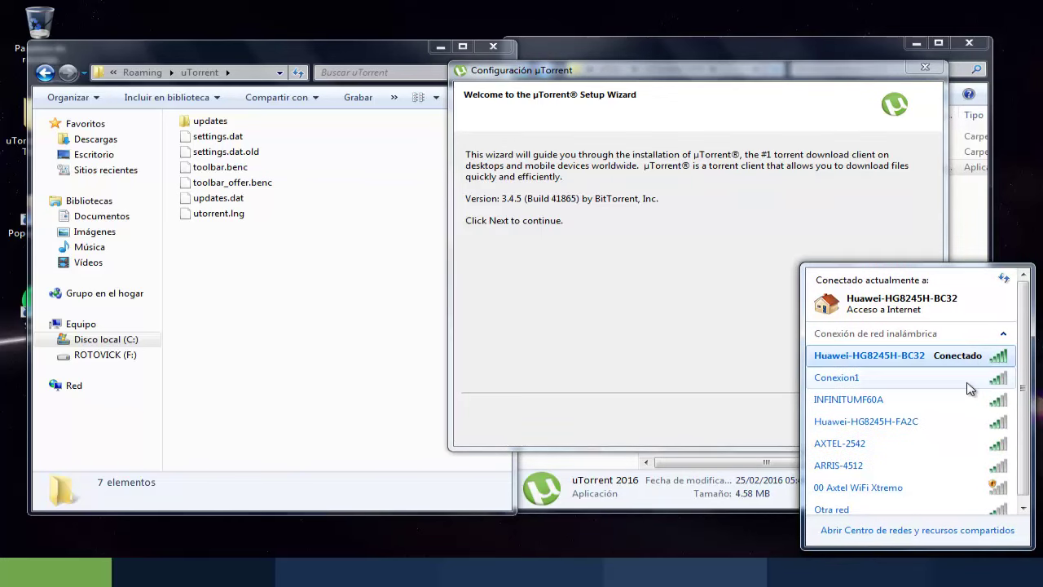
{"action": "left_click", "coordinate": [968, 375]}
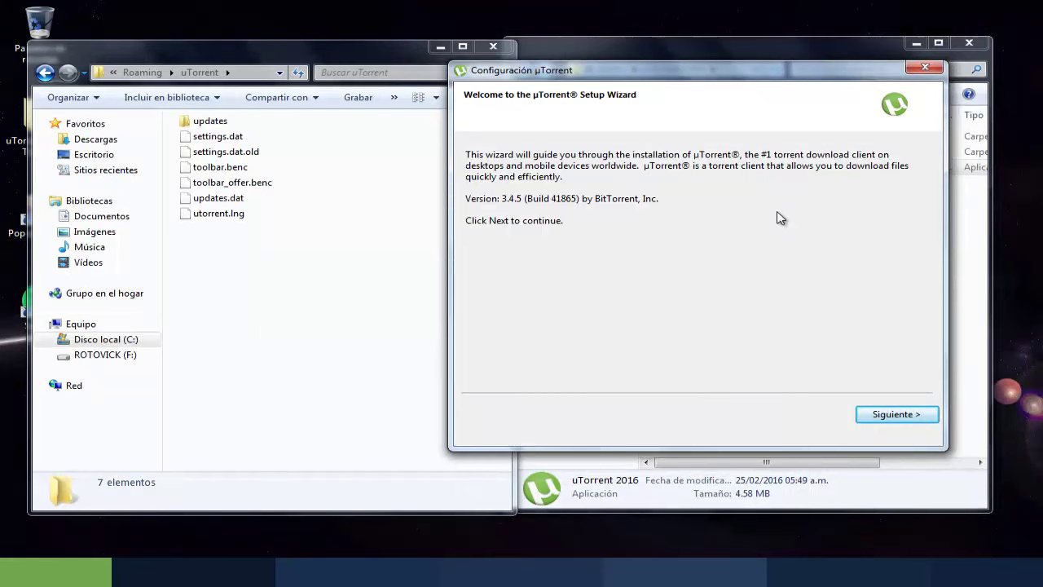
Advance the µTorrent setup wizard past the welcome and warning pages to the licence agreement
{"action": "left_click", "coordinate": [902, 423]}
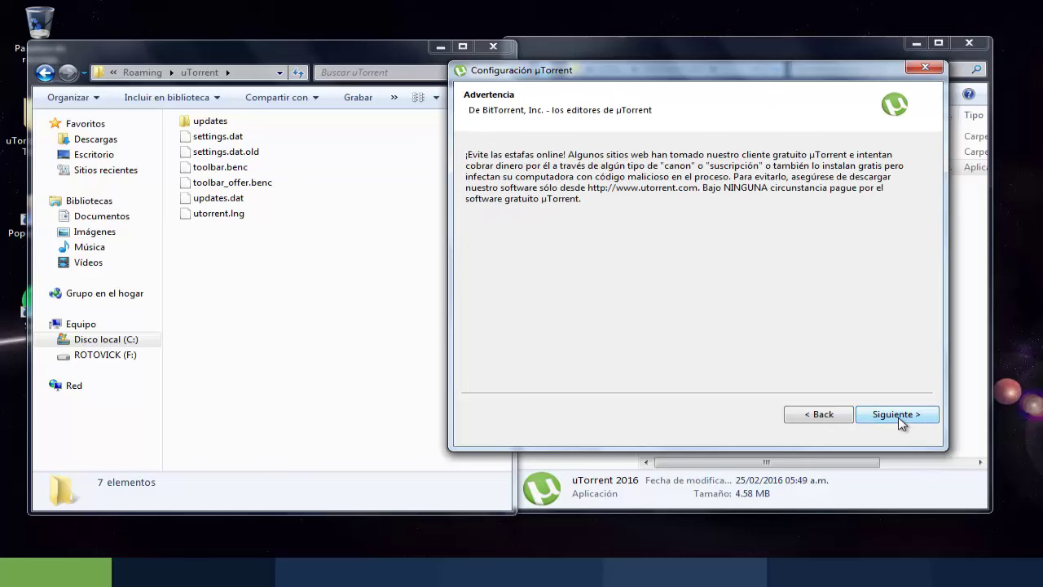
{"action": "left_click", "coordinate": [900, 417]}
{"action": "left_click_drag", "start_coordinate": [790, 74], "coordinate": [706, 101]}
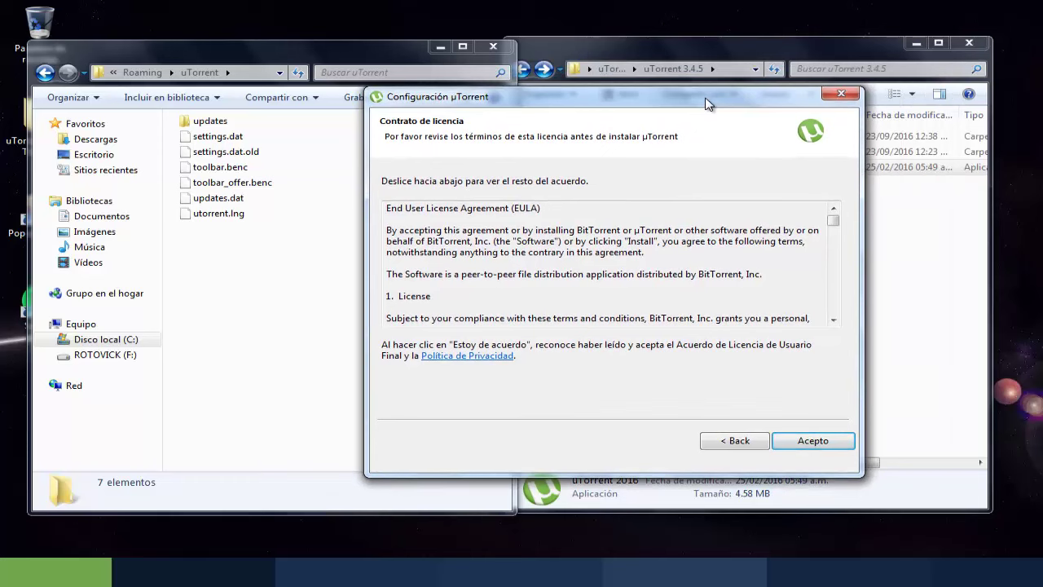
Return to the uTorrent 3.4.5 folder window and open the Crack folder to examine its contents
{"action": "left_click", "coordinate": [721, 45]}
{"action": "left_click", "coordinate": [680, 155]}
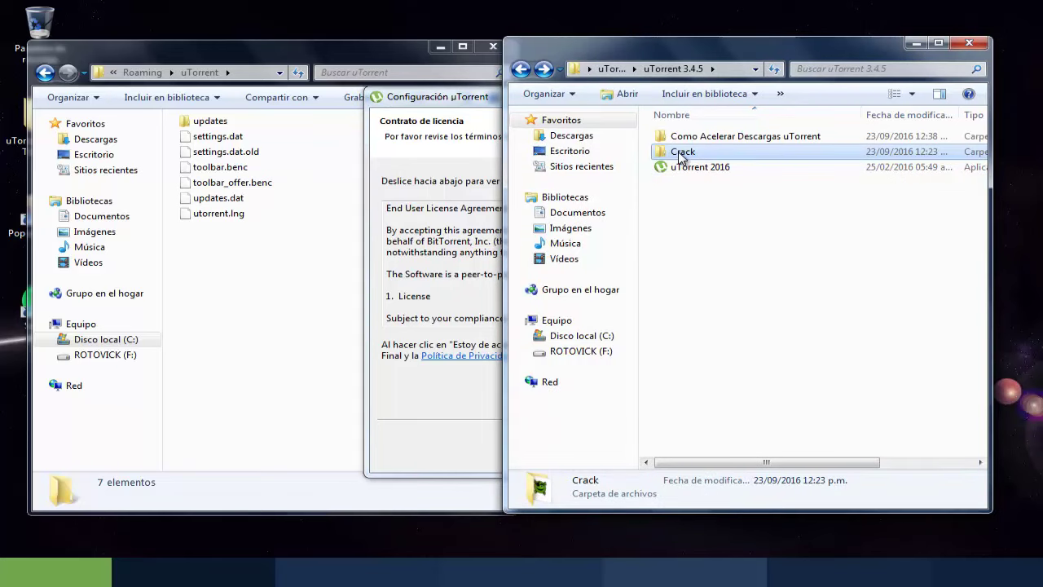
{"action": "double_click", "coordinate": [680, 154]}
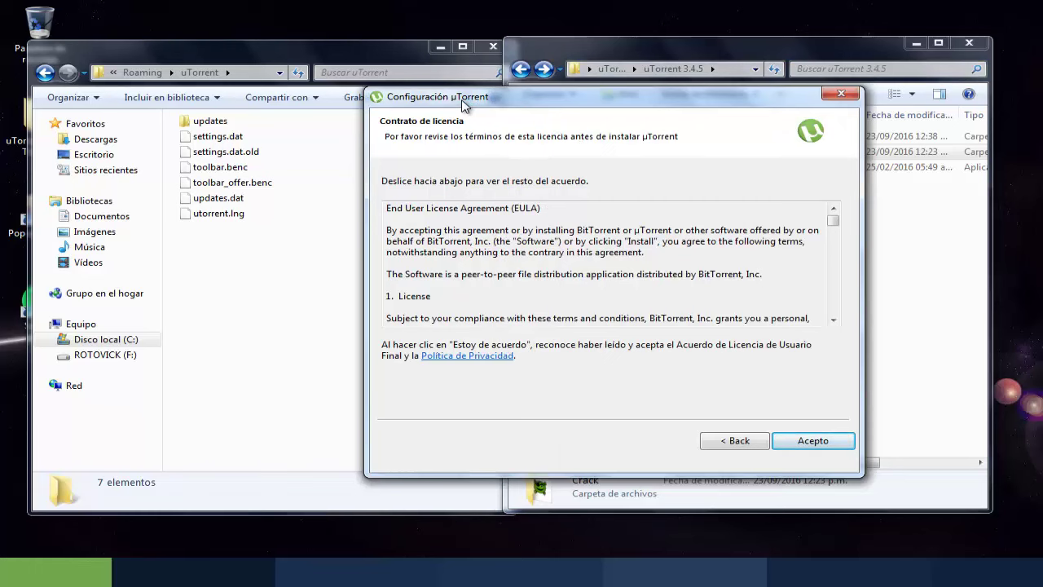
Accept the µTorrent licence agreement in the setup wizard
{"action": "left_click", "coordinate": [813, 440]}
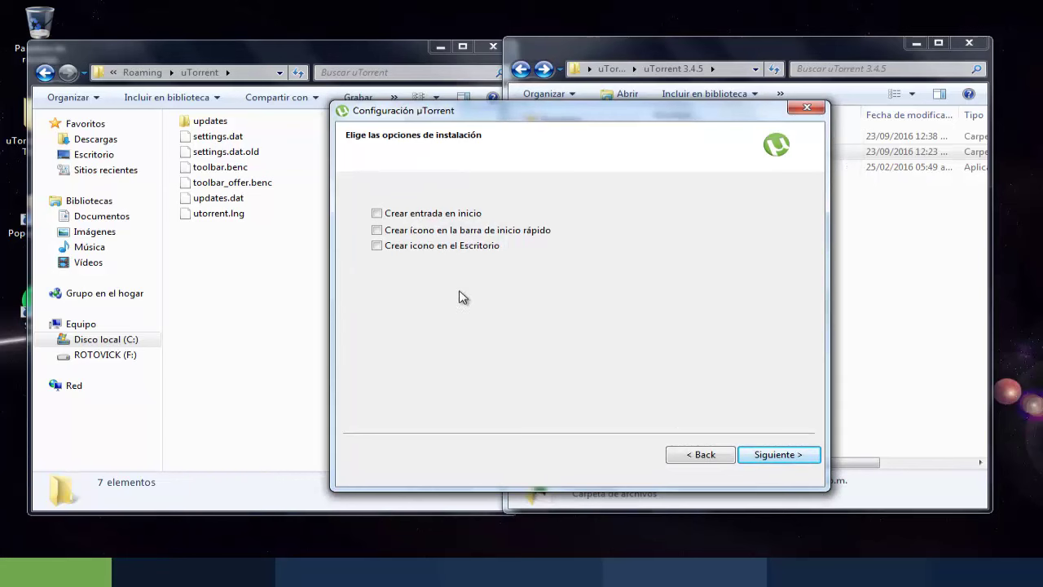
Continue past the installation options page with the Start entry, quick launch and desktop icon options all unselected
{"action": "left_click", "coordinate": [298, 337]}
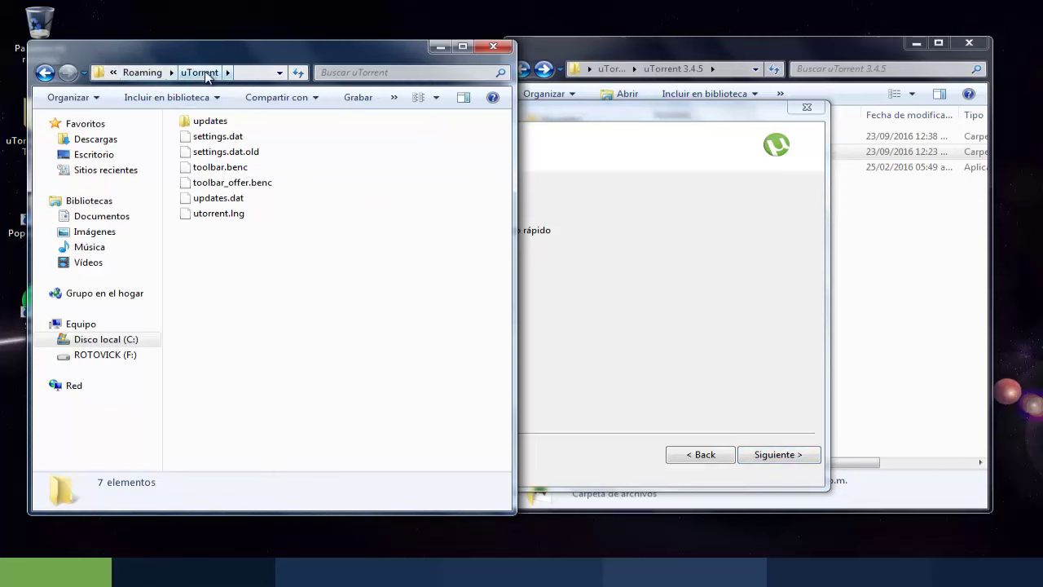
{"action": "left_click", "coordinate": [785, 448]}
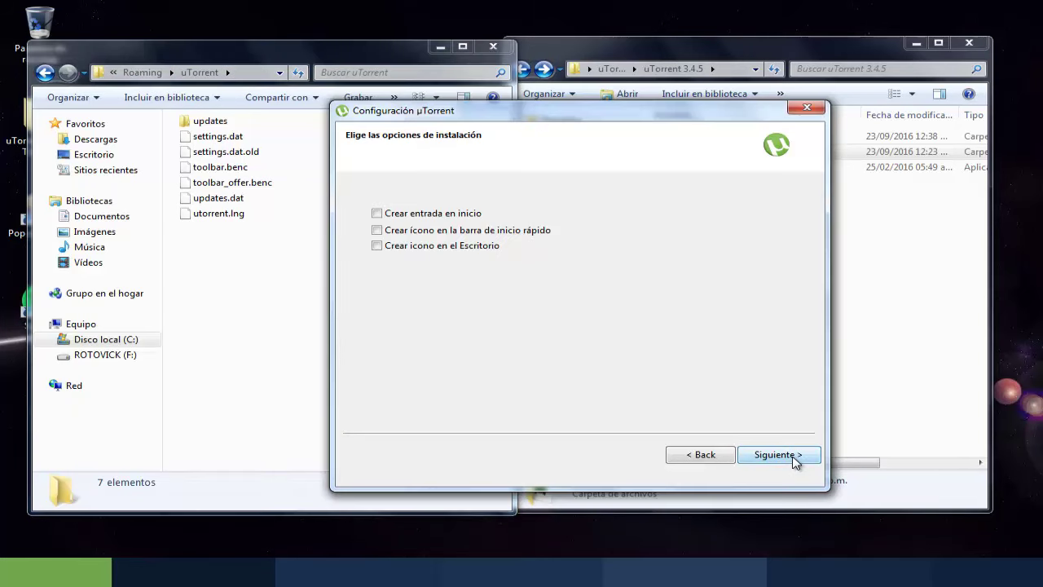
{"action": "left_click", "coordinate": [794, 460]}
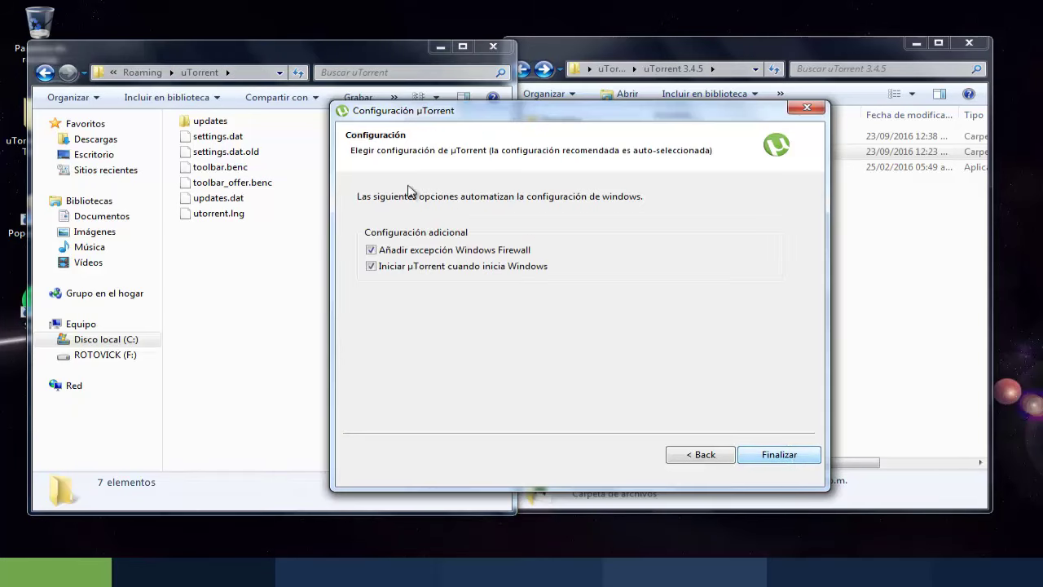
Turn off starting µTorrent with Windows, keep the Windows Firewall exception, and finish the setup wizard
{"action": "left_click", "coordinate": [372, 267]}
{"action": "left_click", "coordinate": [371, 267]}
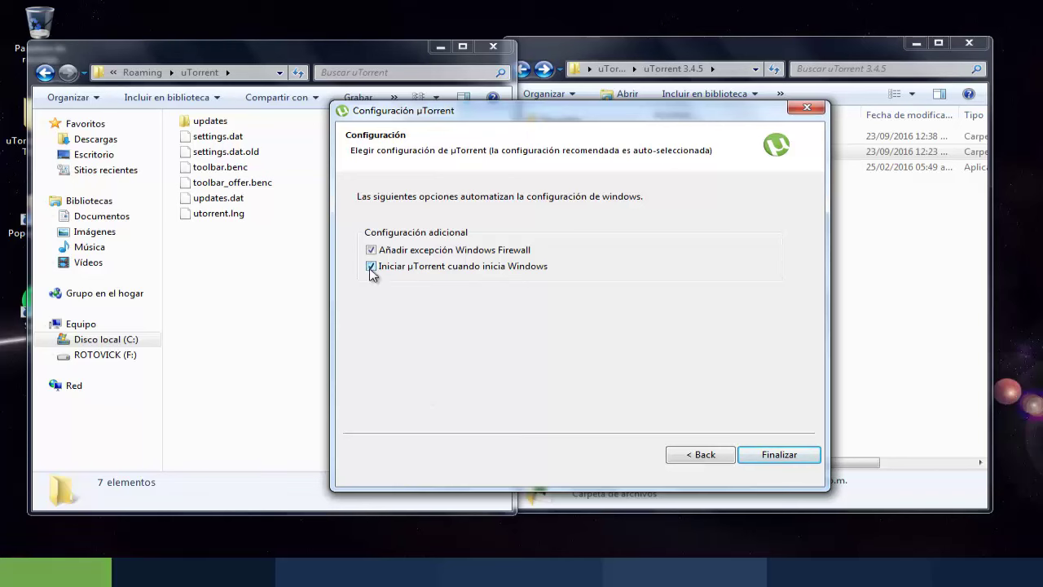
{"action": "left_click", "coordinate": [371, 266]}
{"action": "left_click", "coordinate": [778, 455]}
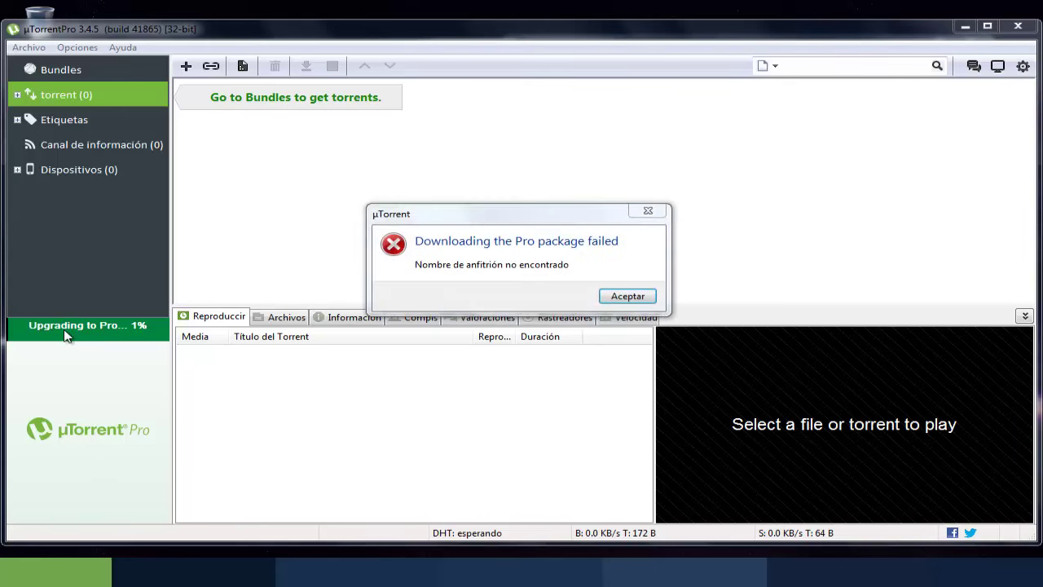
Dismiss the error messages about the Pro package download
{"action": "left_click_drag", "start_coordinate": [579, 223], "coordinate": [481, 163]}
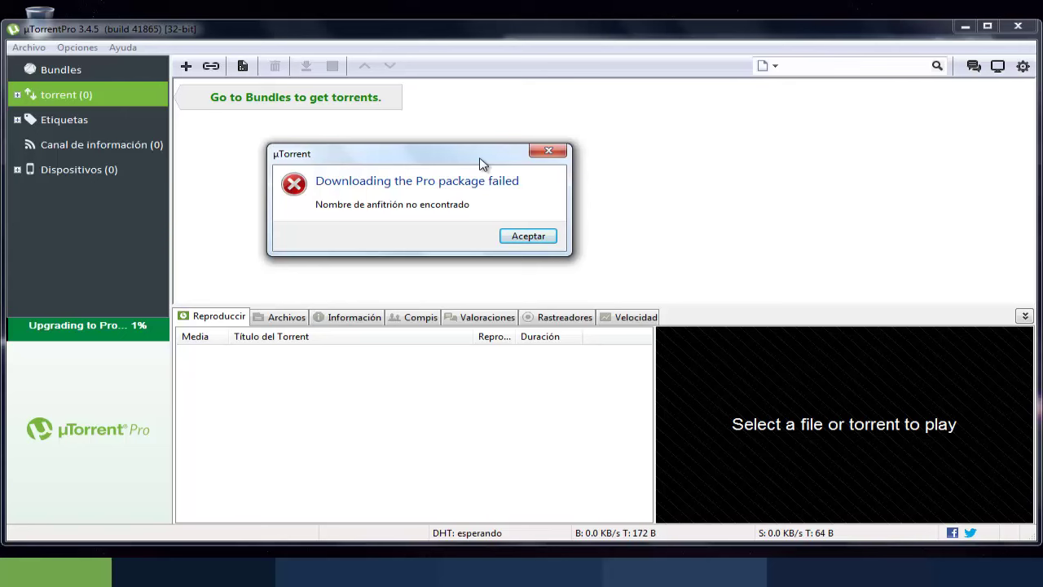
{"action": "left_click", "coordinate": [536, 237]}
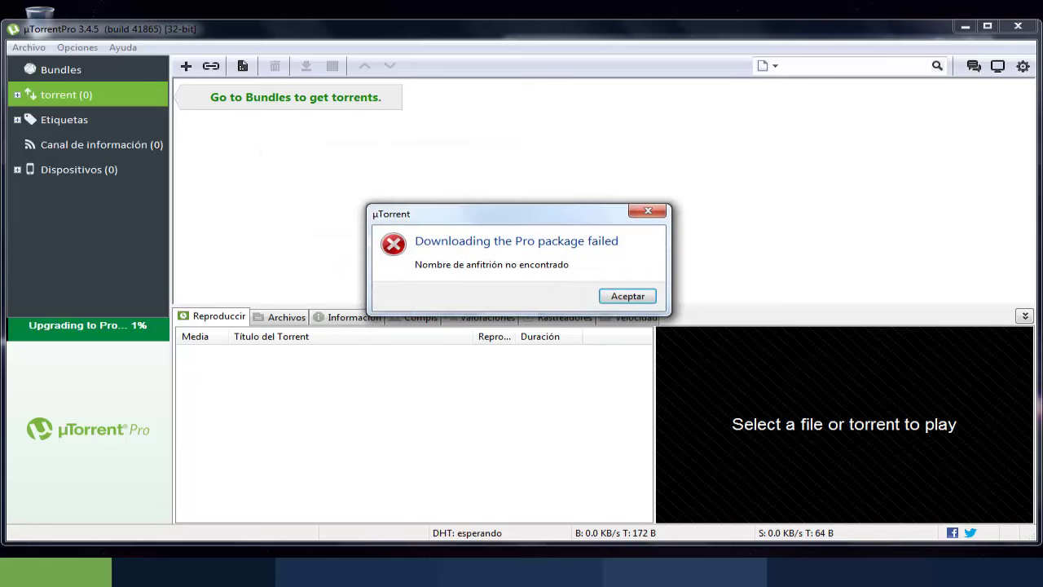
{"action": "left_click", "coordinate": [607, 297]}
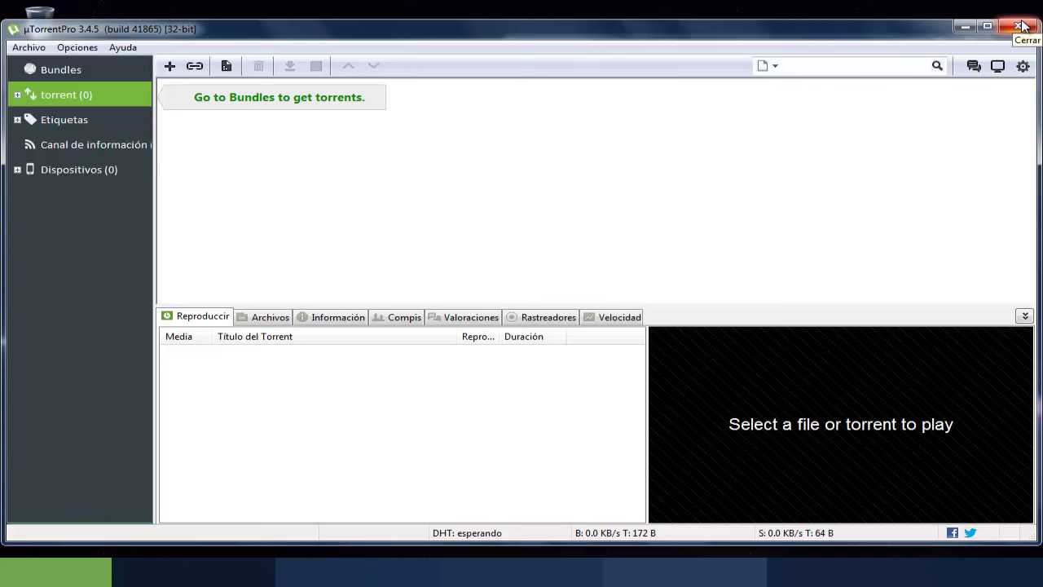
In the General preferences, disable anonymous update information, automatic updates and the startup association check, and apply the changes
{"action": "left_click", "coordinate": [75, 47]}
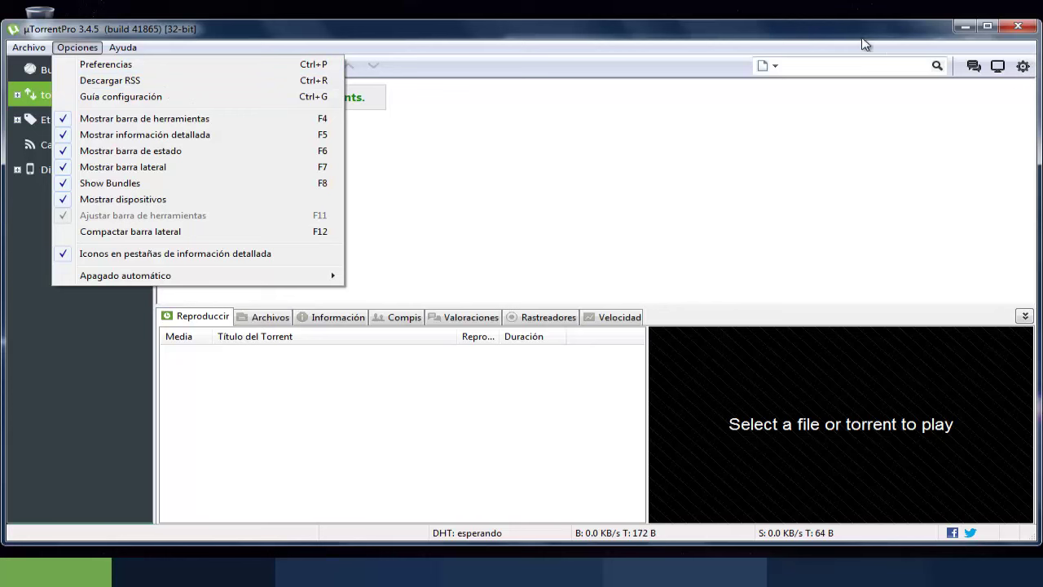
{"action": "left_click", "coordinate": [1036, 114]}
{"action": "left_click", "coordinate": [1022, 66]}
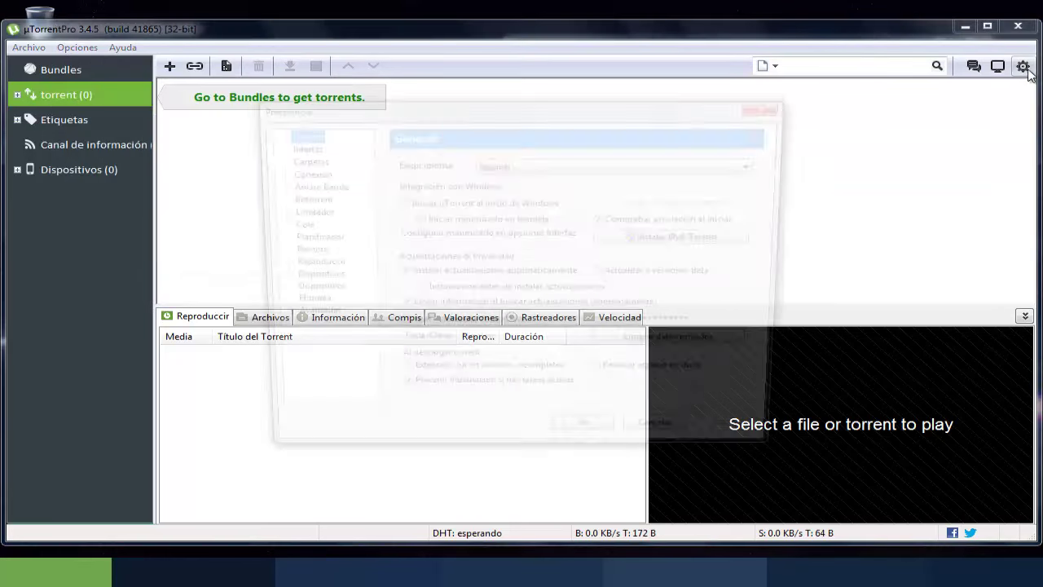
{"action": "left_click_drag", "start_coordinate": [445, 107], "coordinate": [375, 98]}
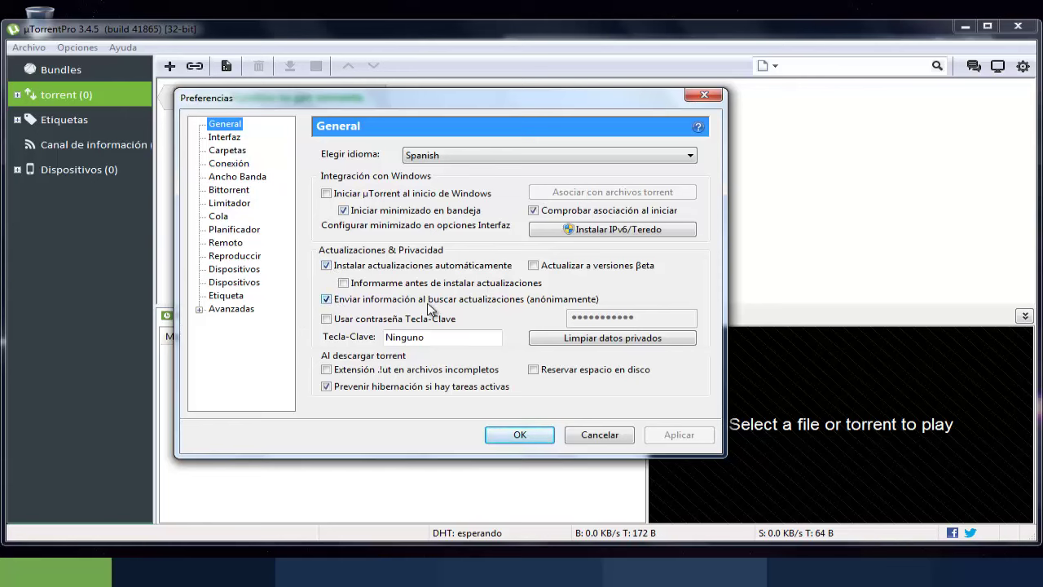
{"action": "left_click", "coordinate": [327, 299]}
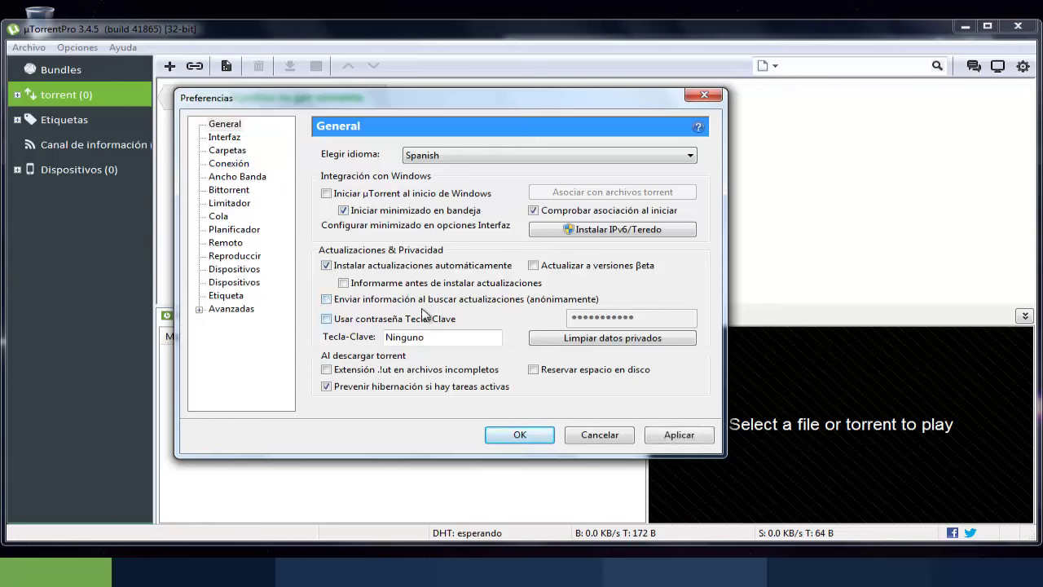
{"action": "left_click", "coordinate": [327, 266]}
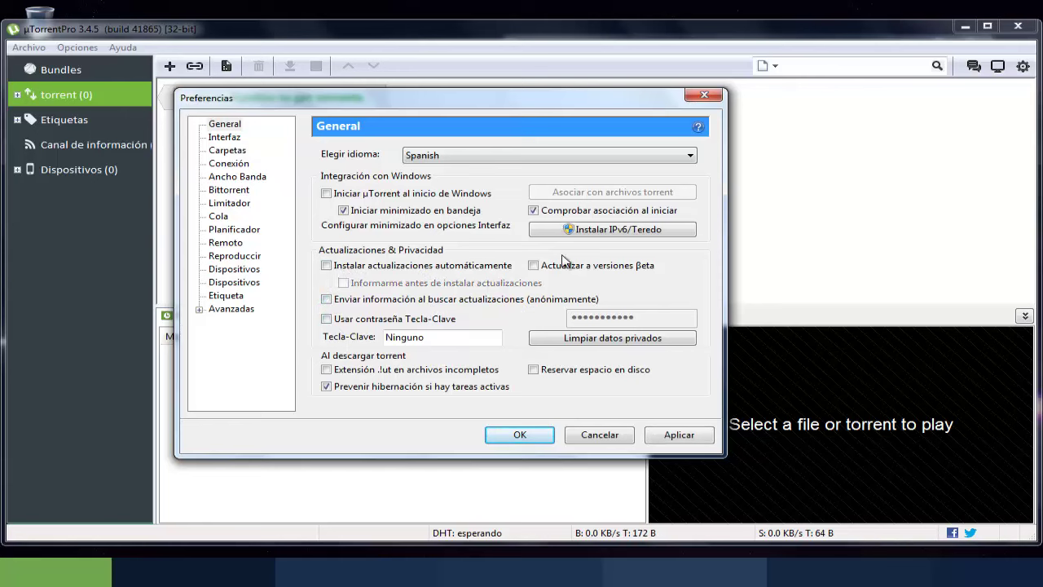
{"action": "left_click", "coordinate": [534, 211]}
{"action": "left_click", "coordinate": [684, 440]}
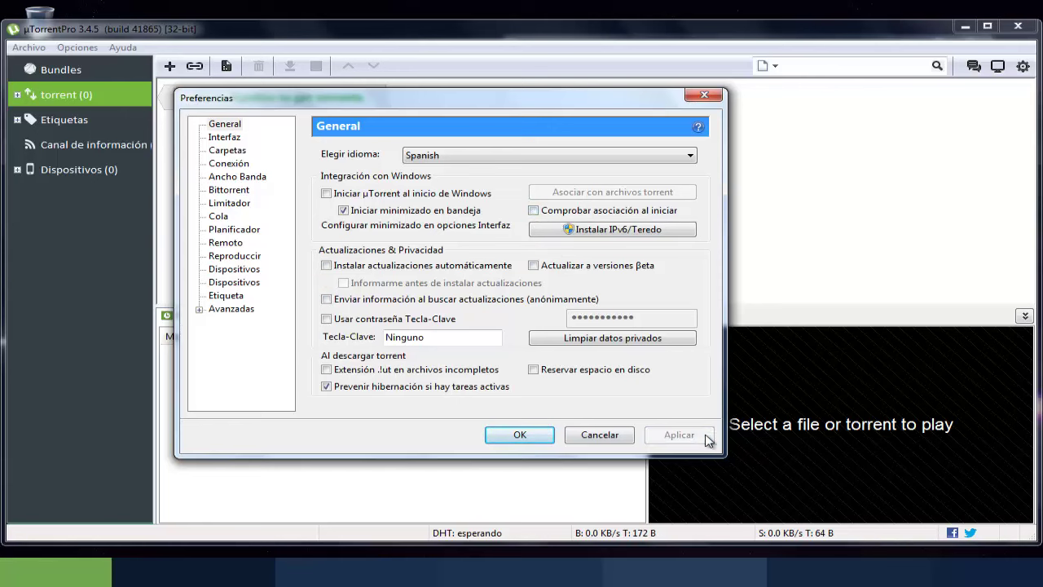
{"action": "left_click", "coordinate": [540, 435]}
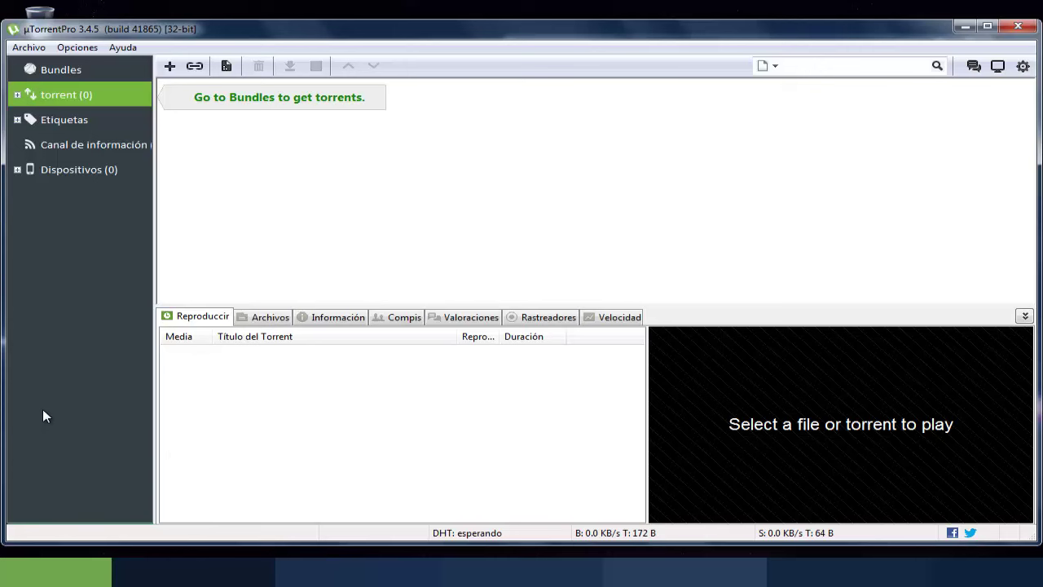
Close the µTorrent window and exit the program completely from the notification area
{"action": "left_click", "coordinate": [987, 27]}
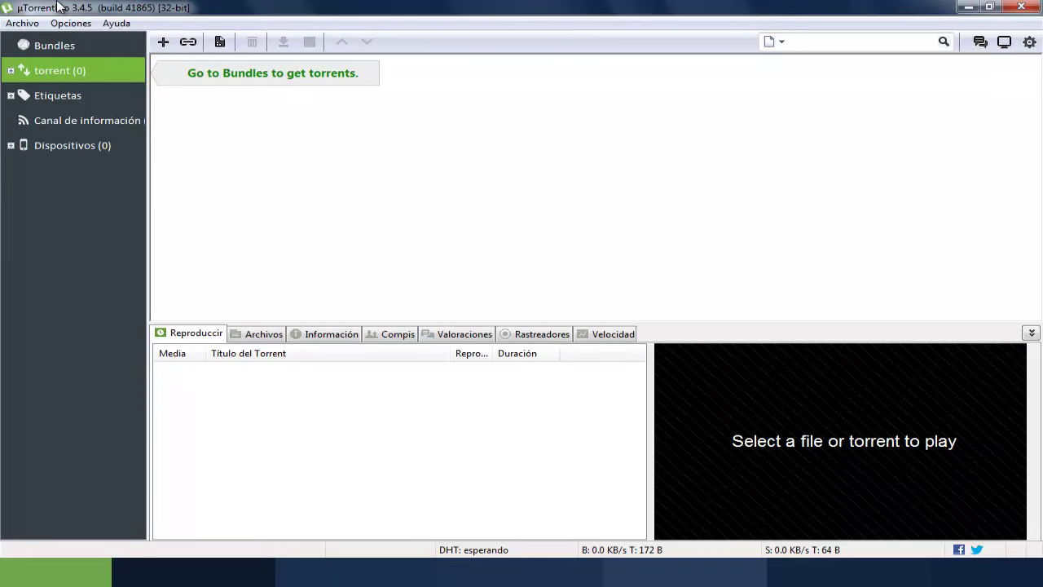
{"action": "left_click", "coordinate": [1021, 7]}
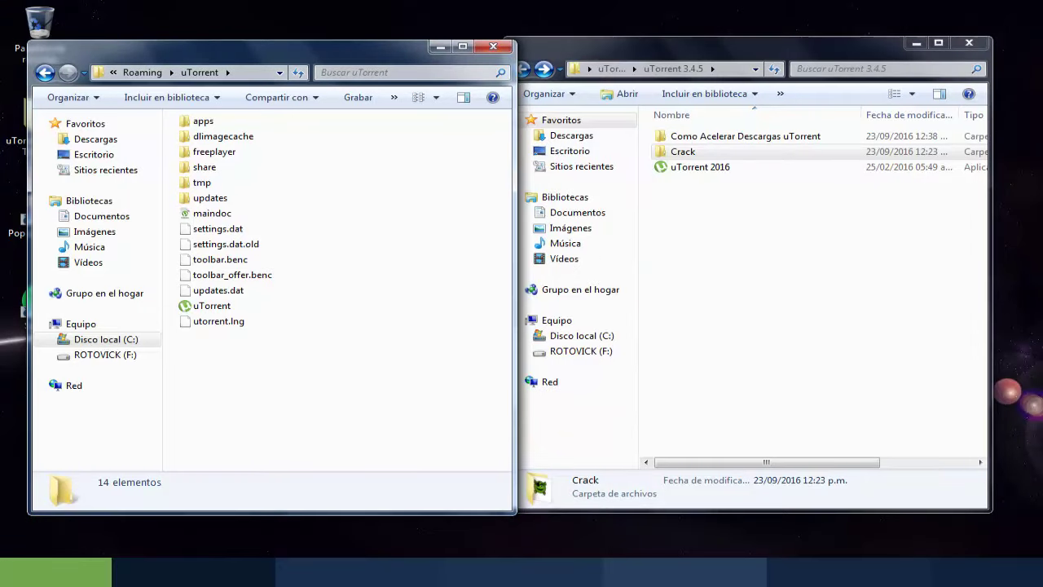
{"action": "left_click", "coordinate": [894, 572]}
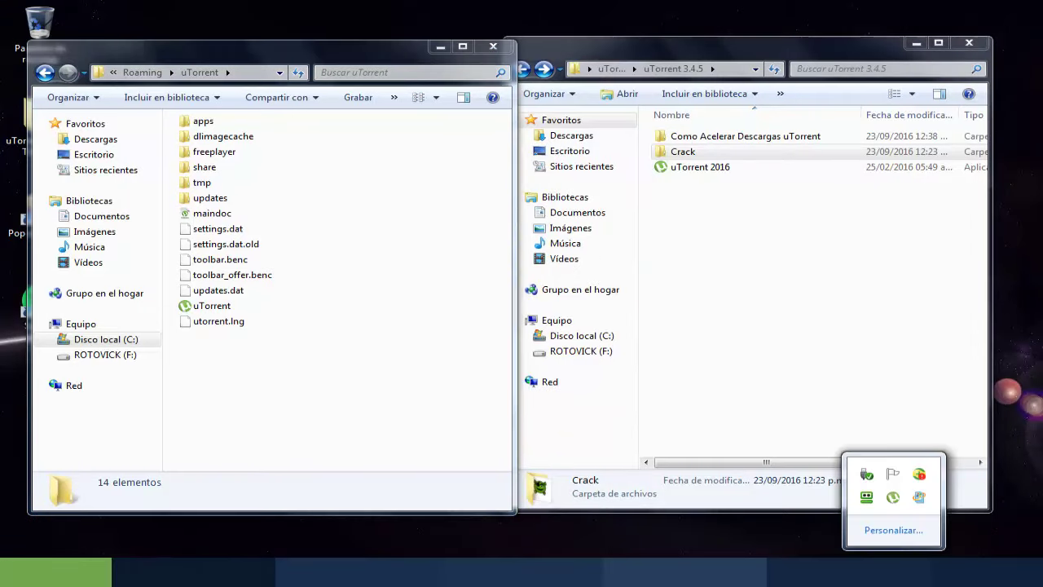
{"action": "right_click", "coordinate": [894, 499]}
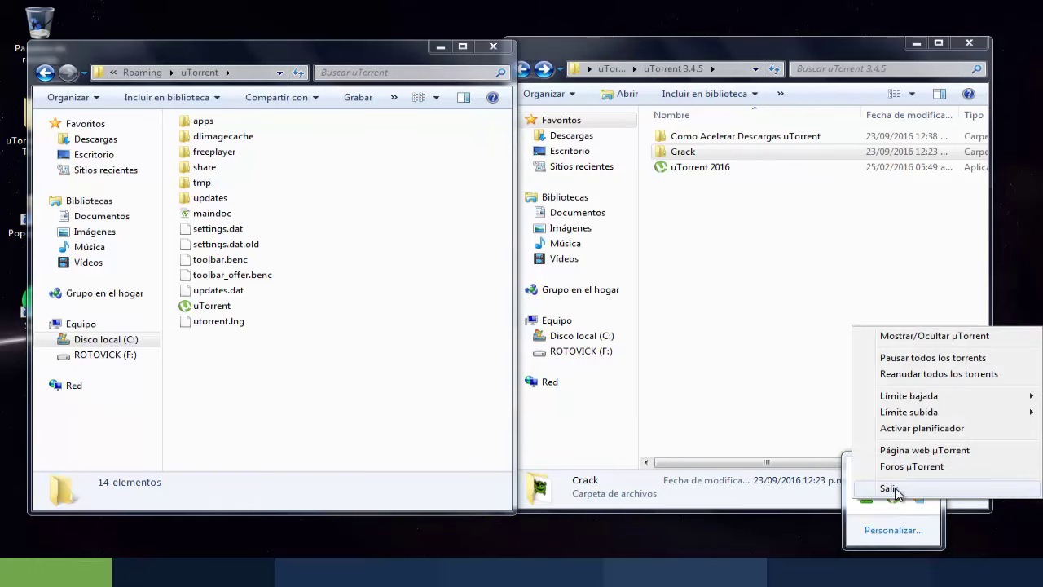
{"action": "left_click", "coordinate": [888, 488]}
{"action": "key", "text": "Return"}
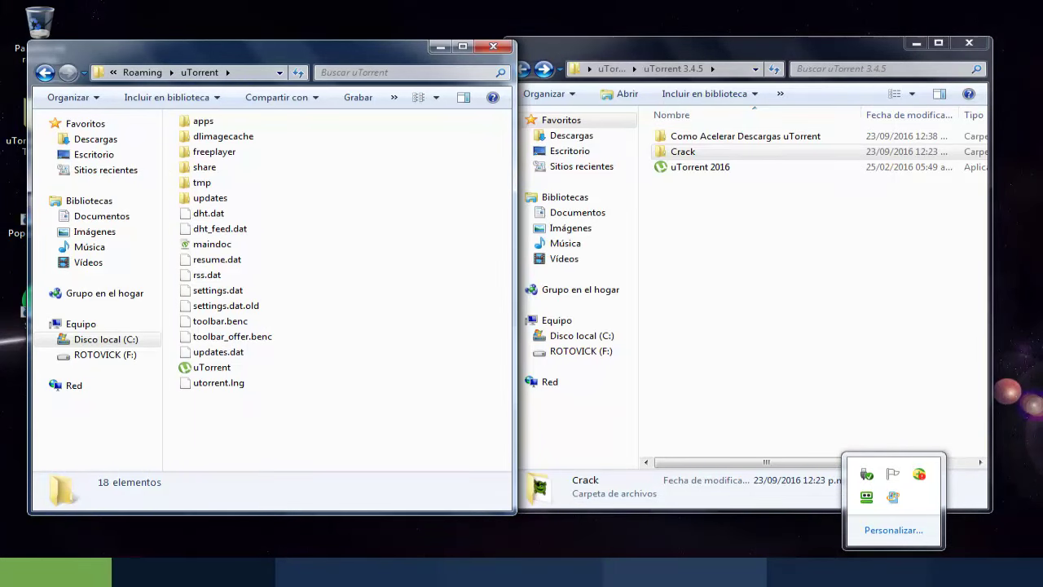
Check the 360 Total Security protection status, launch Pro Pack Crack from the Crack folder and pass its welcome page
{"action": "right_click", "coordinate": [921, 476]}
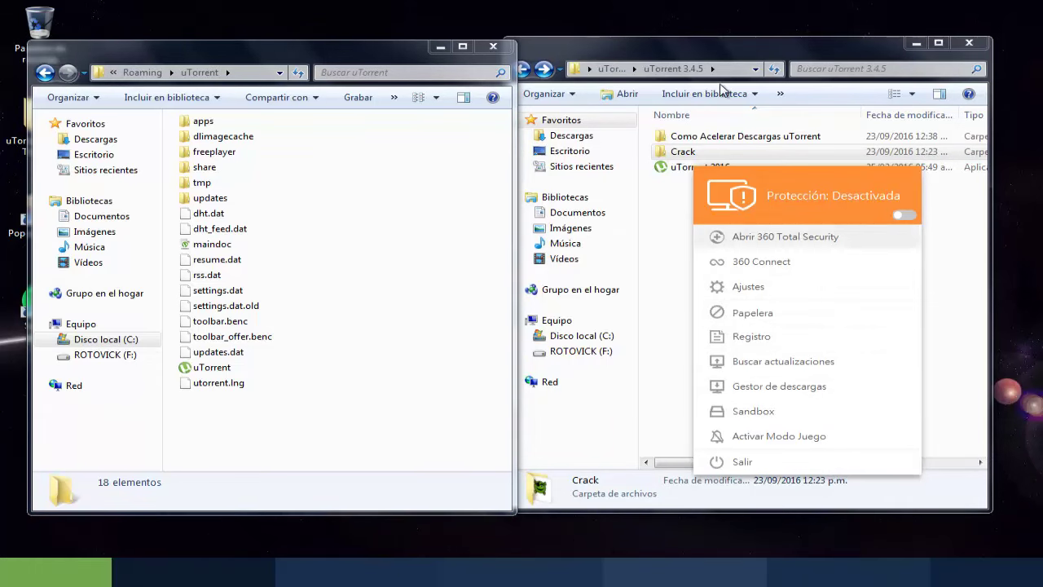
{"action": "left_click", "coordinate": [691, 214]}
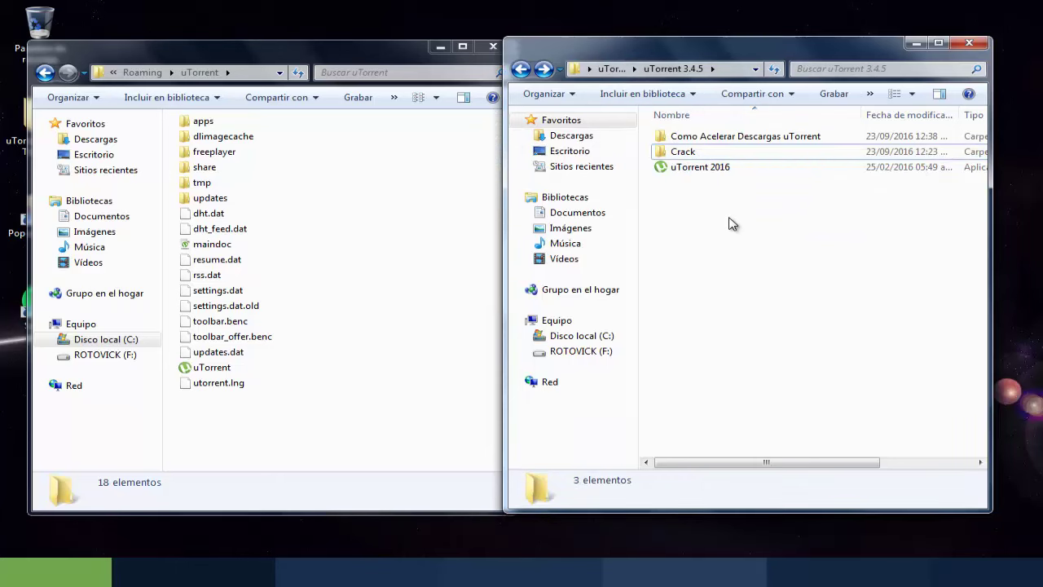
{"action": "left_click", "coordinate": [681, 157]}
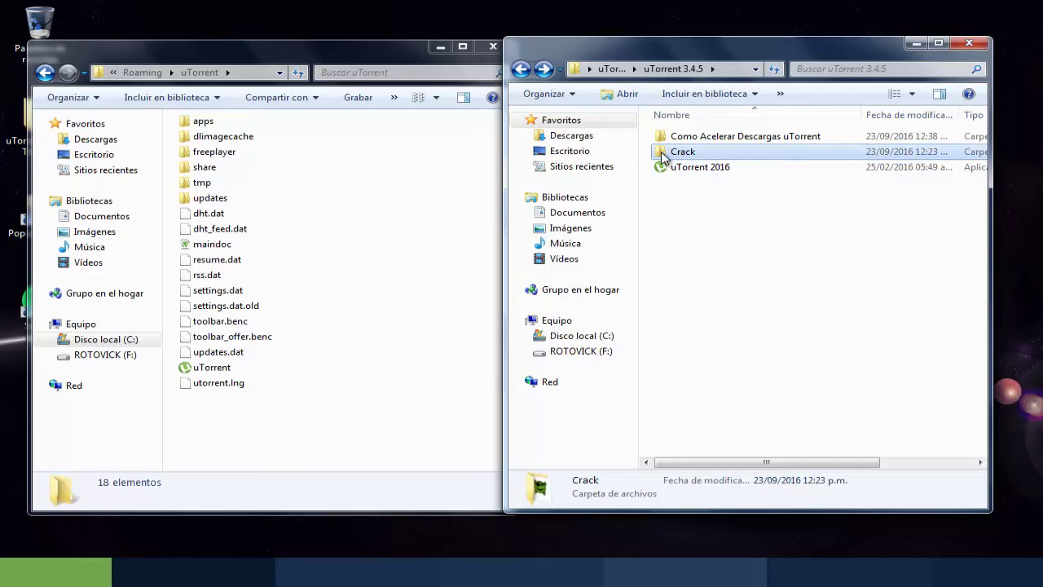
{"action": "double_click", "coordinate": [664, 157]}
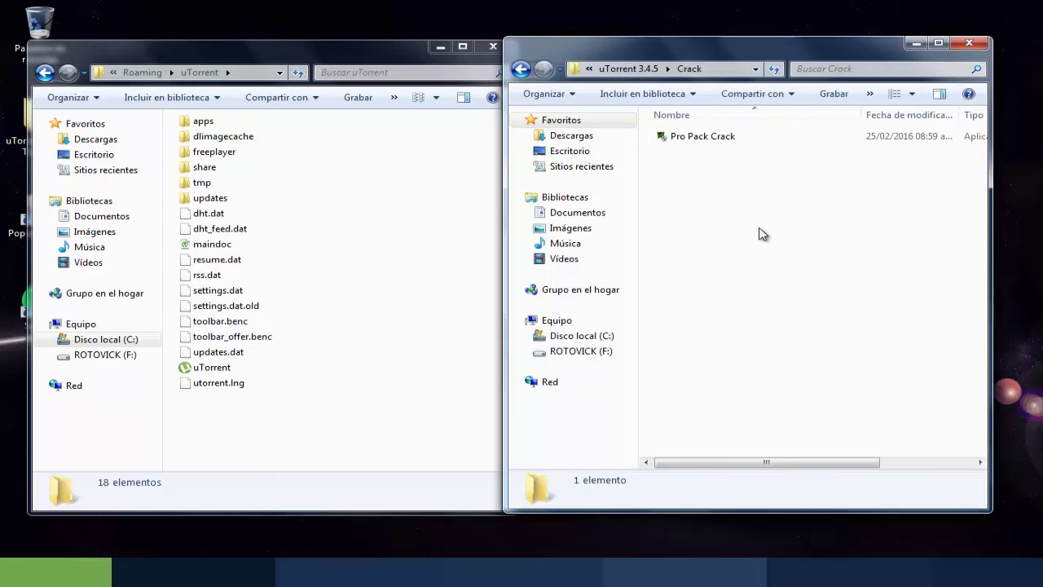
{"action": "right_click", "coordinate": [706, 136]}
{"action": "left_click", "coordinate": [799, 157]}
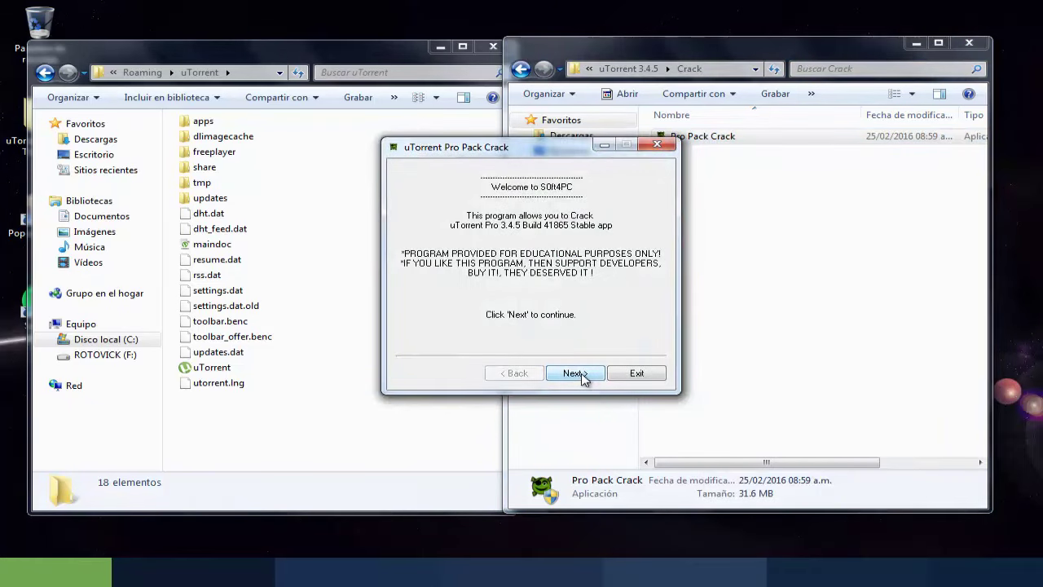
{"action": "left_click", "coordinate": [577, 374]}
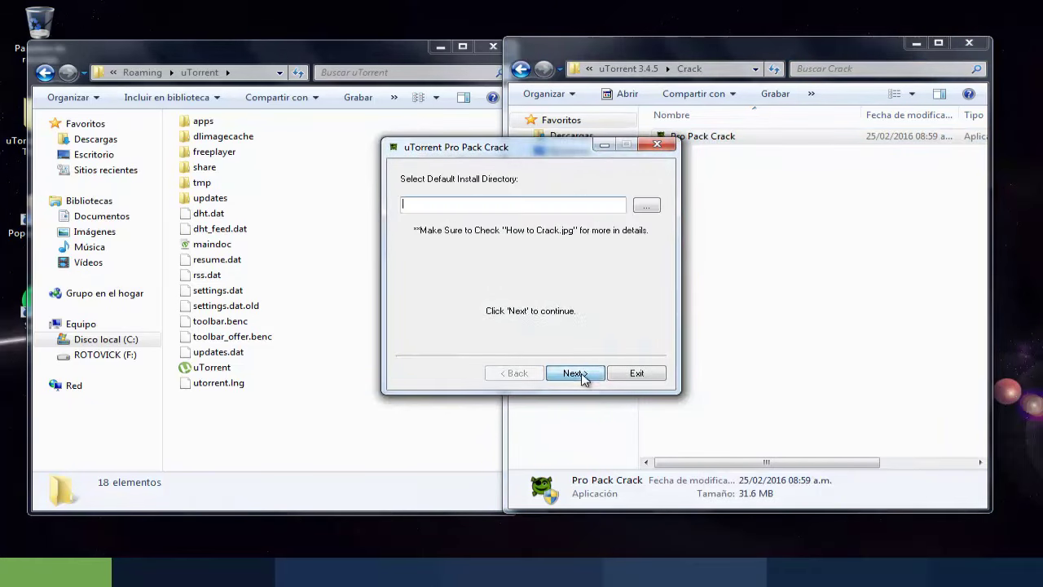
Set the default install directory to the path copied from the AppData\Roaming\uTorrent folder window and continue to the ready page
{"action": "left_click", "coordinate": [381, 55]}
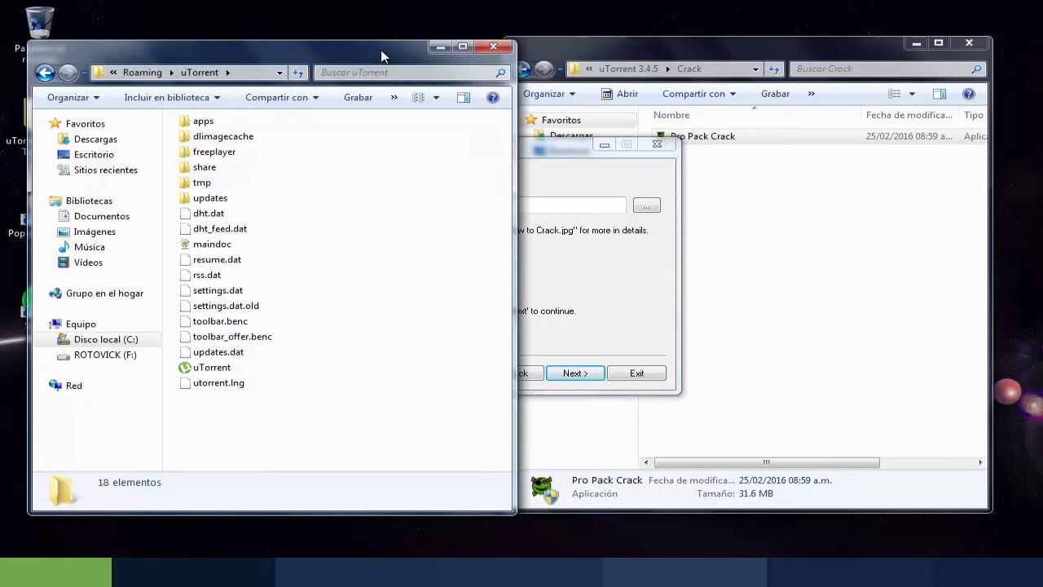
{"action": "left_click", "coordinate": [253, 73]}
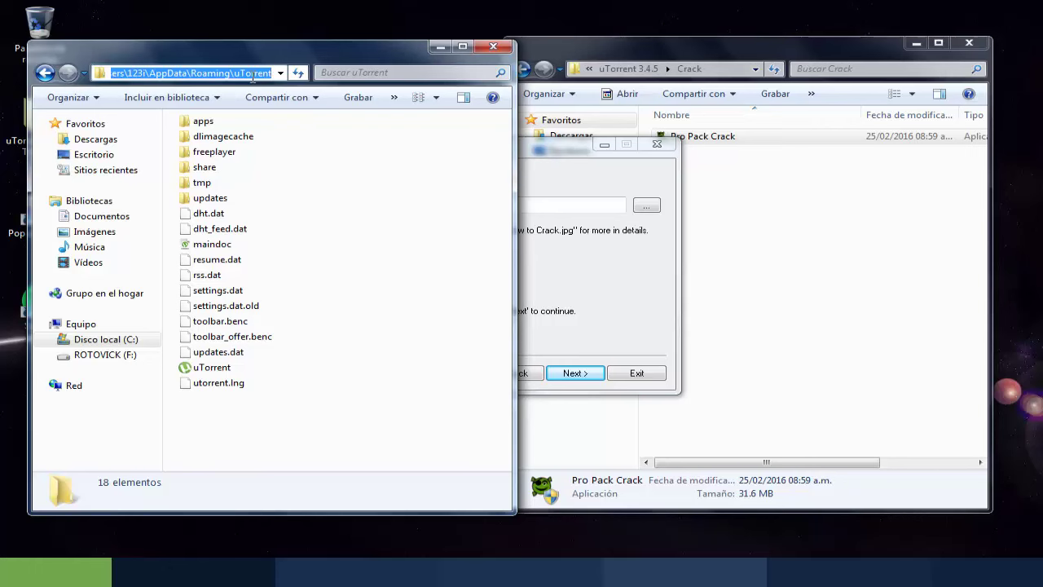
{"action": "left_click", "coordinate": [544, 163]}
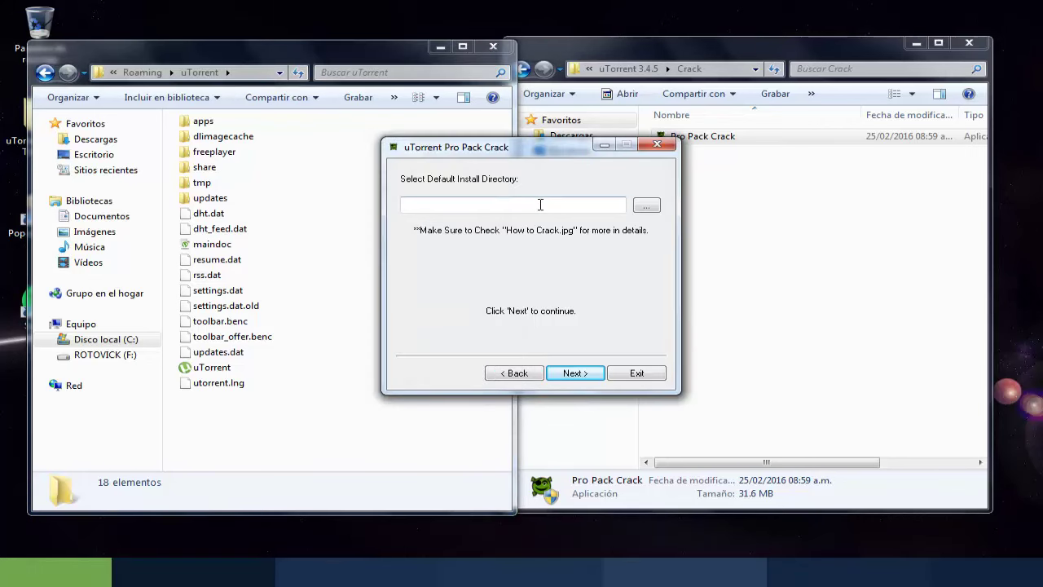
{"action": "key", "text": "ctrl+v"}
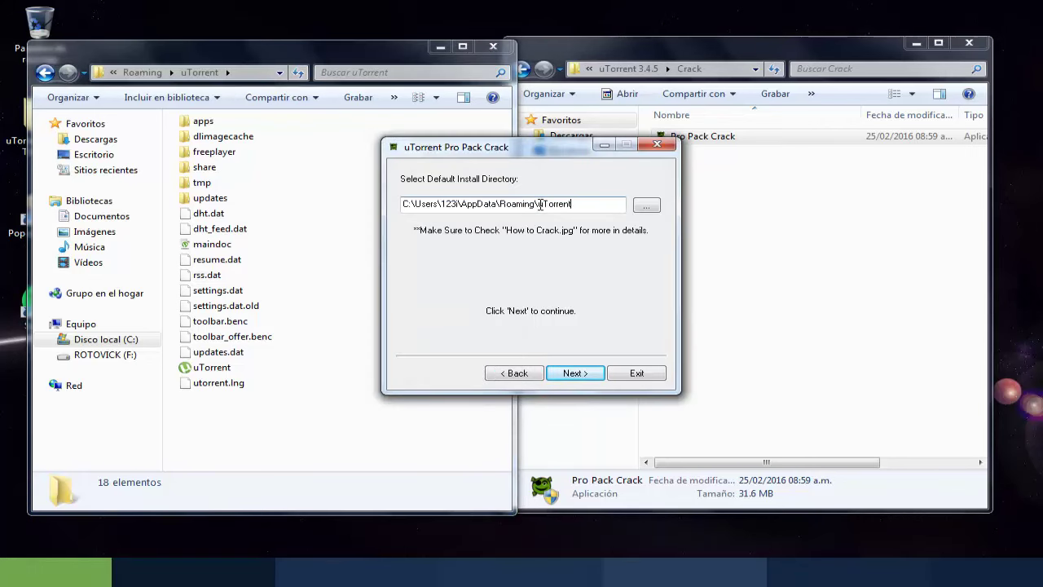
{"action": "left_click", "coordinate": [573, 373]}
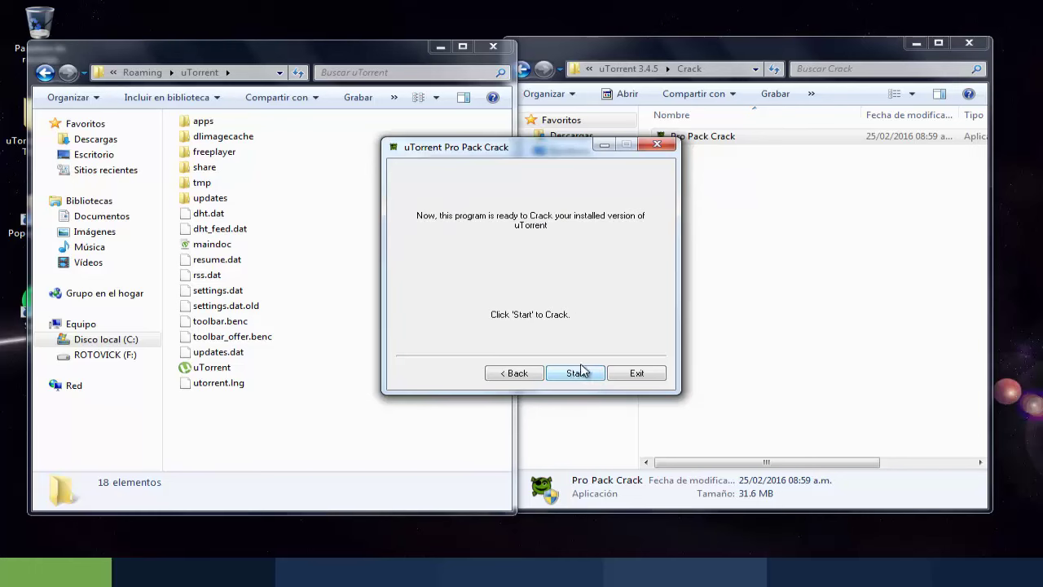
Start the Pro Pack Crack process on the installed uTorrent and select the player folder in the uTorrent directory
{"action": "left_click", "coordinate": [574, 374]}
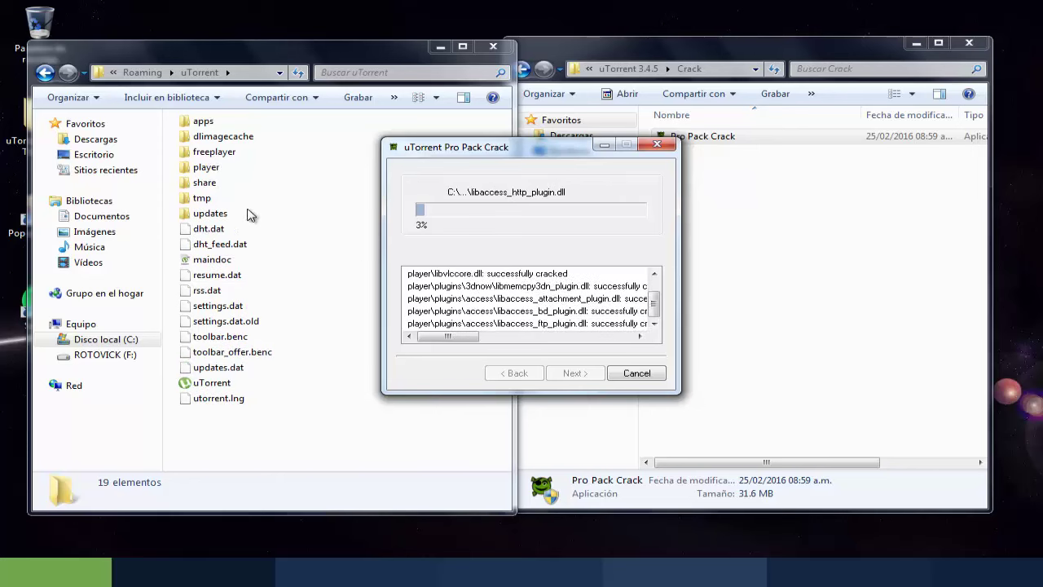
{"action": "left_click", "coordinate": [206, 169]}
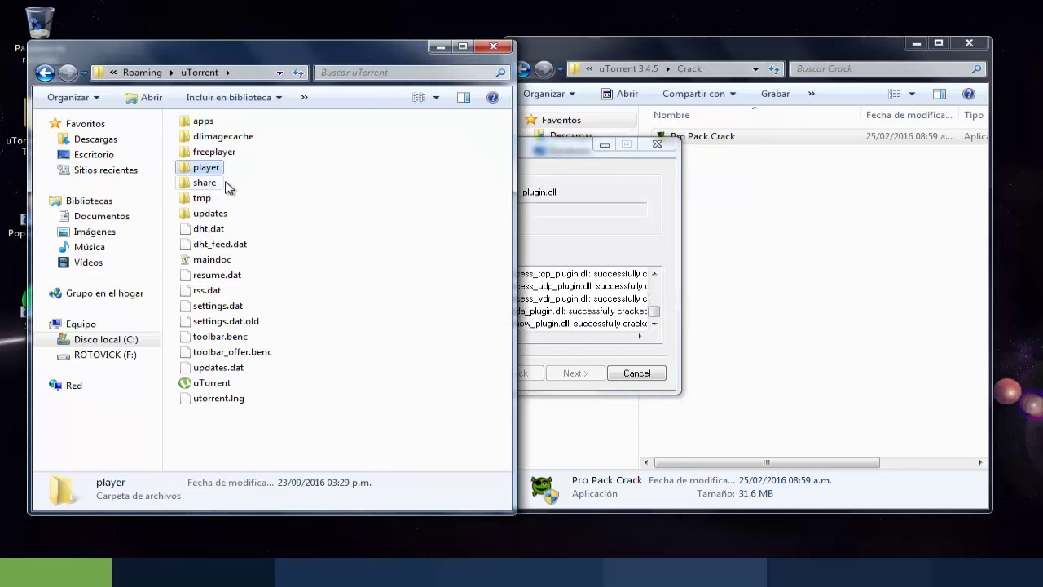
{"action": "left_click_drag", "start_coordinate": [562, 156], "coordinate": [560, 162]}
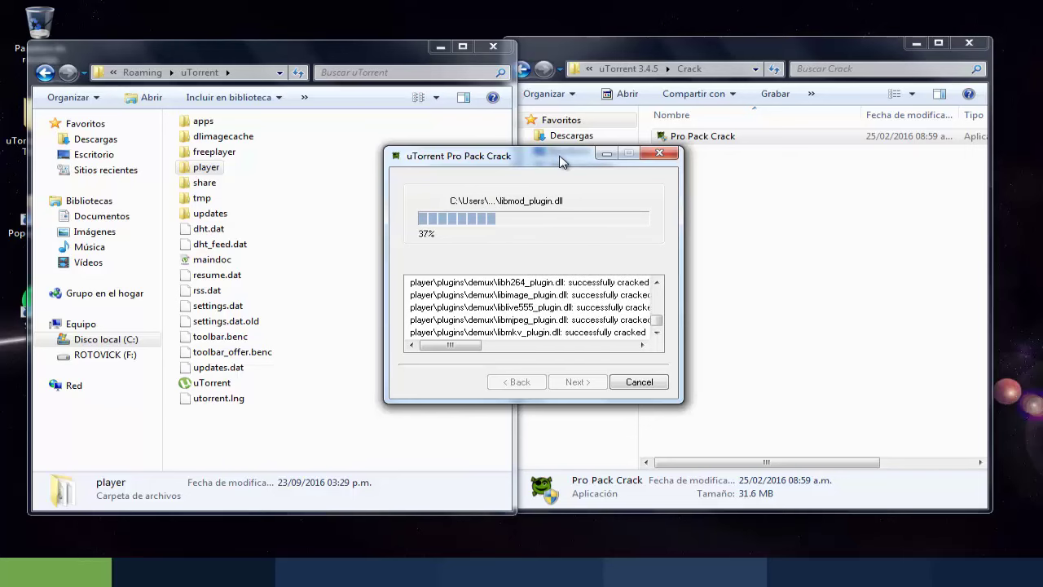
{"action": "left_click", "coordinate": [206, 174]}
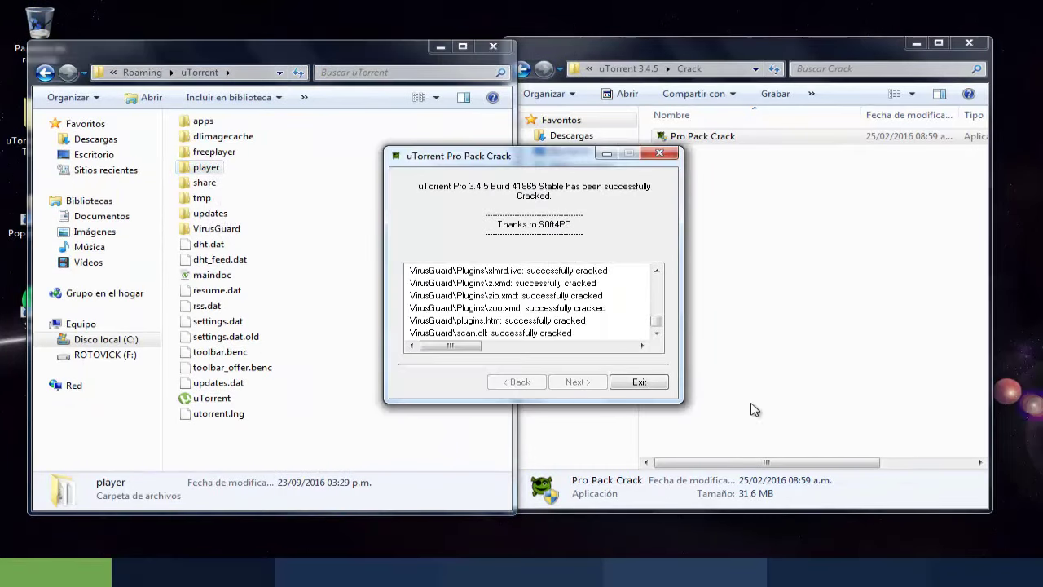
Exit the Pro Pack Crack wizard and launch uTorrent from its AppData\Roaming\uTorrent folder
{"action": "left_click", "coordinate": [639, 381]}
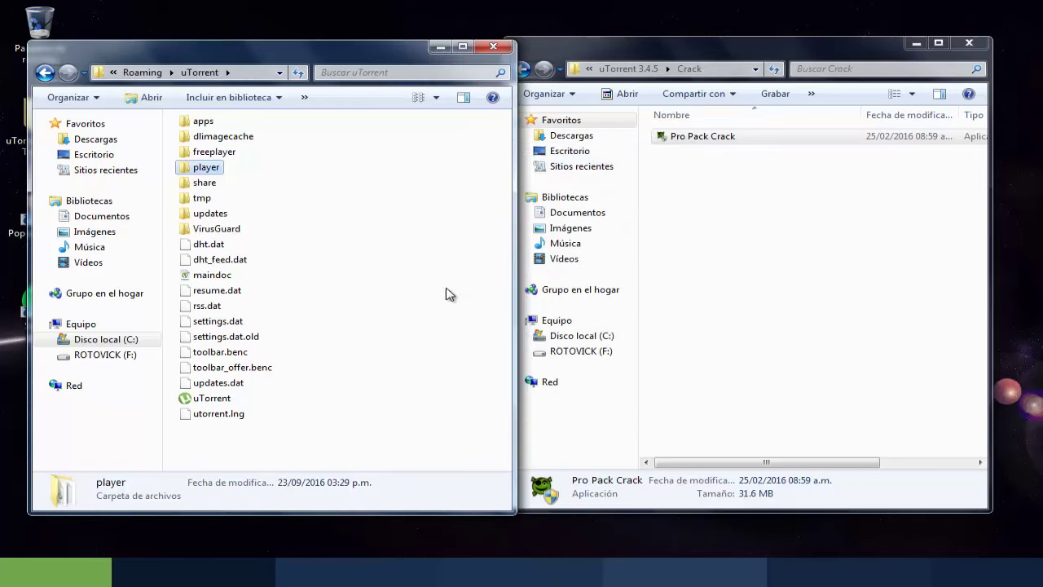
{"action": "left_click", "coordinate": [440, 303]}
{"action": "left_click", "coordinate": [203, 401]}
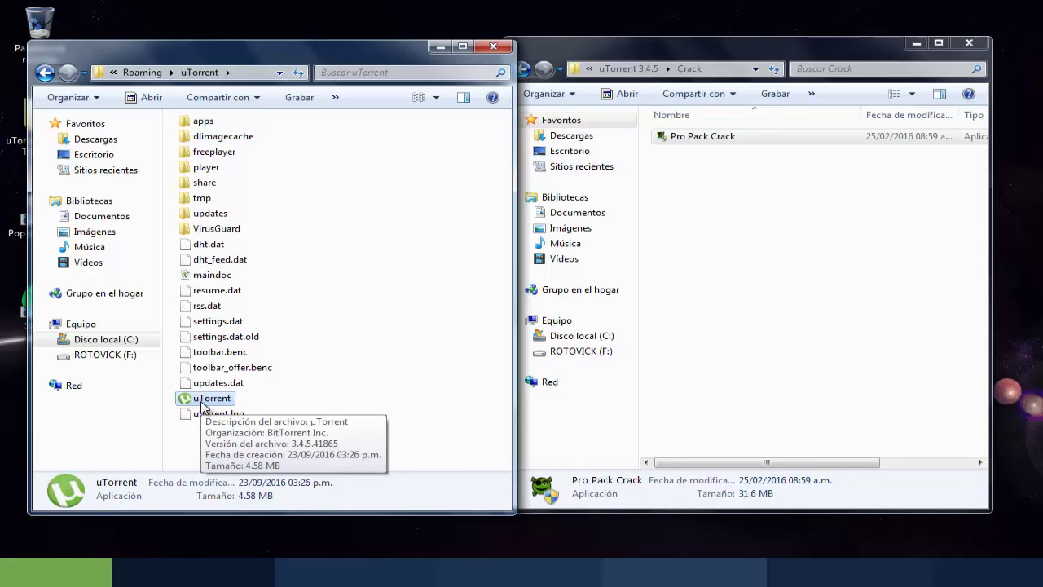
{"action": "double_click", "coordinate": [204, 401]}
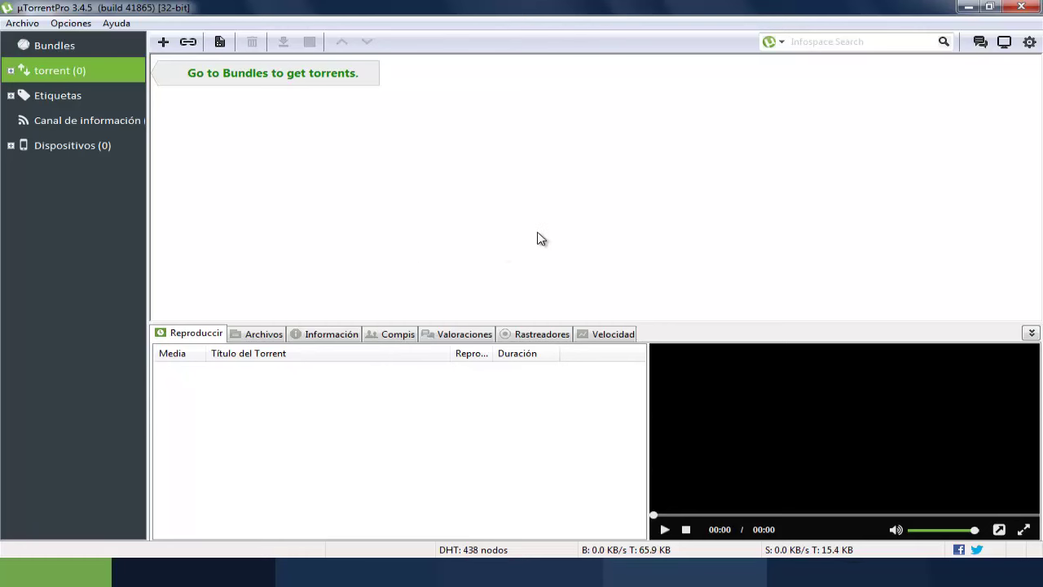
Check the wireless network connection and review the language and automatic update options in the General preferences without changing them
{"action": "left_click", "coordinate": [962, 571]}
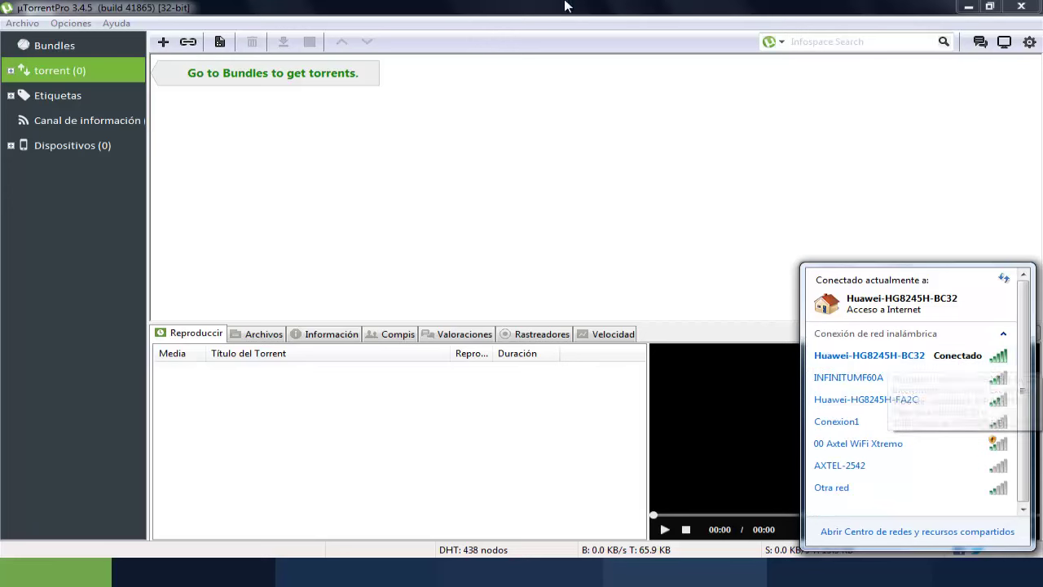
{"action": "left_click", "coordinate": [417, 171]}
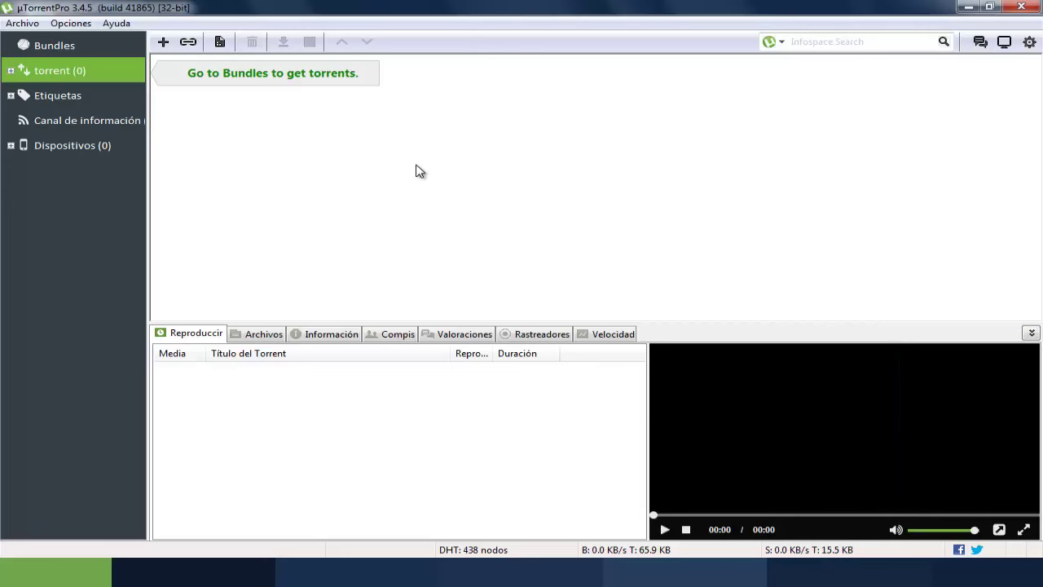
{"action": "left_click", "coordinate": [71, 23]}
{"action": "left_click", "coordinate": [114, 42]}
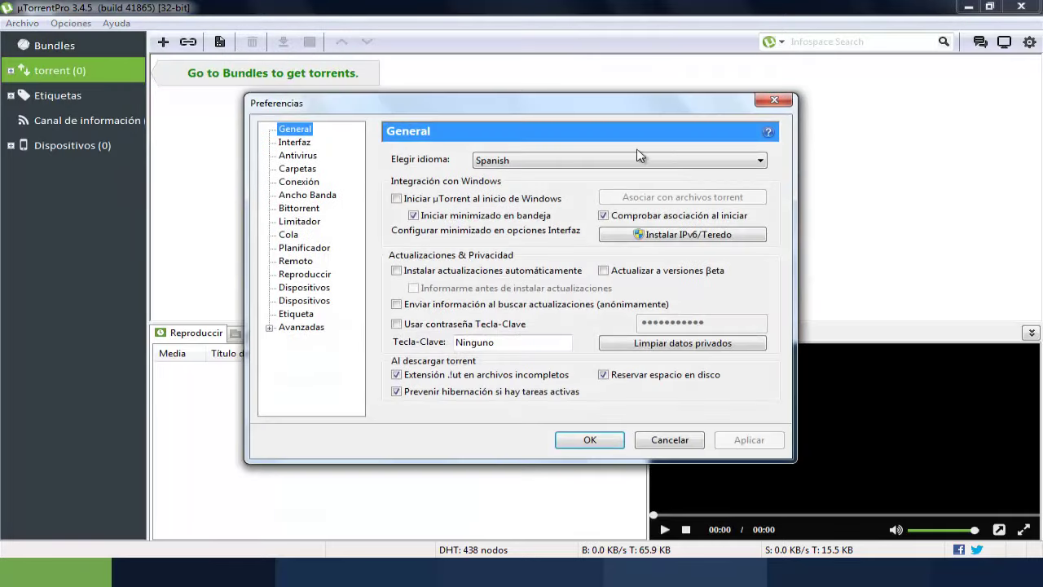
{"action": "left_click_drag", "start_coordinate": [646, 111], "coordinate": [658, 104]}
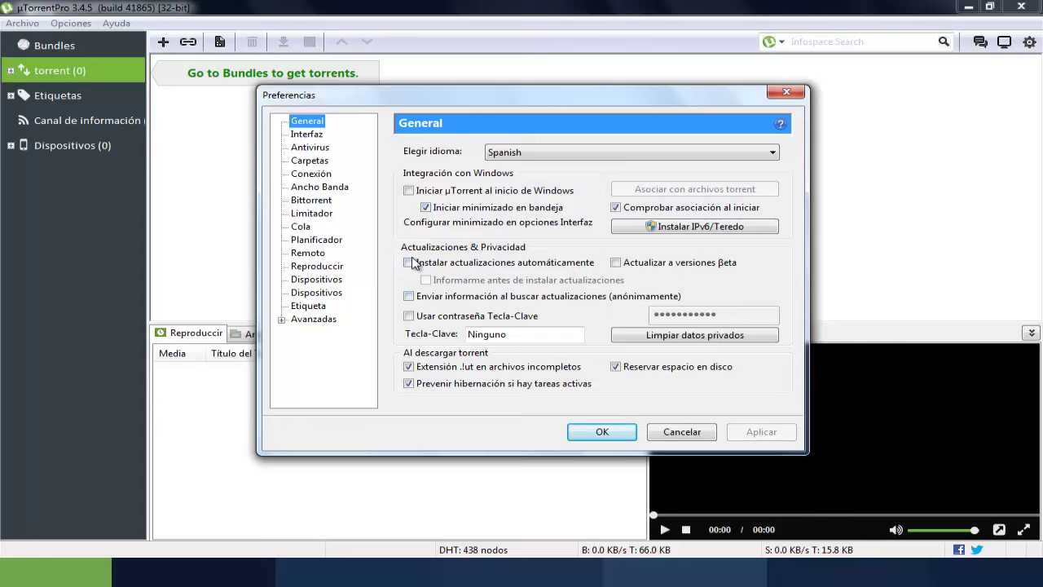
{"action": "left_click", "coordinate": [670, 433]}
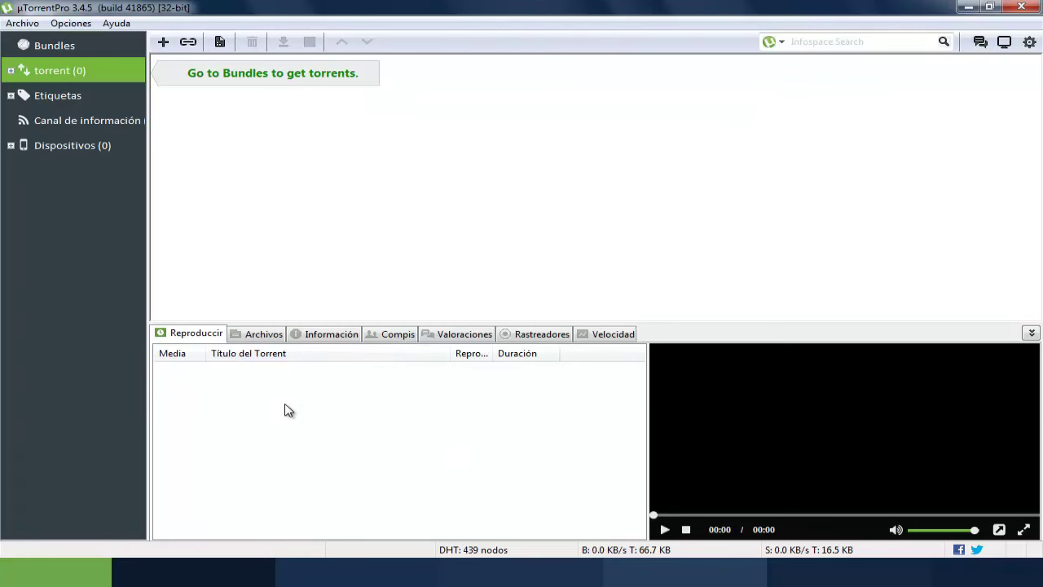
Close the µTorrent window, exit the program completely from the notification area and return to the Roaming\uTorrent folder
{"action": "left_click", "coordinate": [1024, 10]}
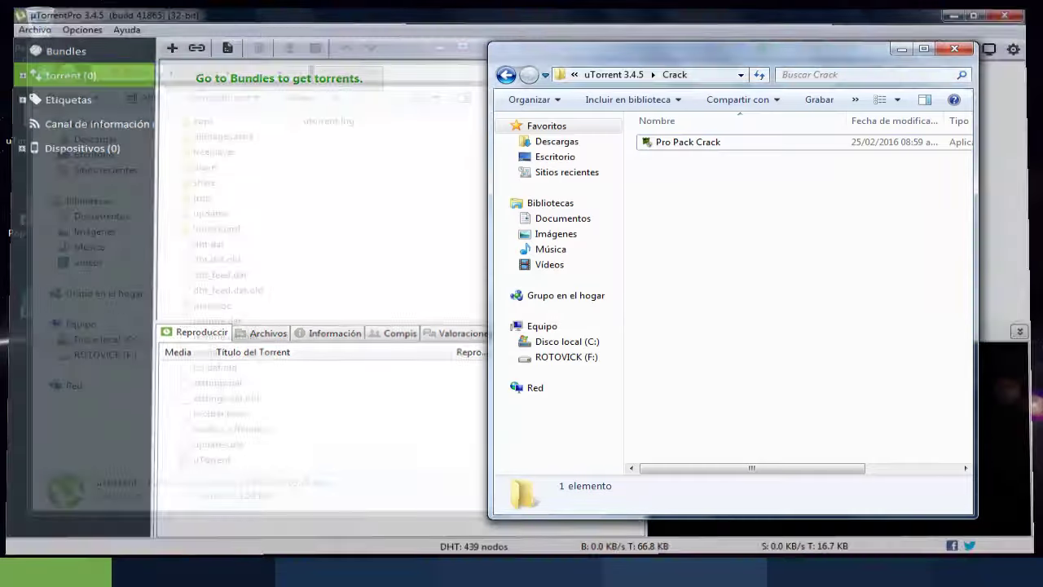
{"action": "left_click", "coordinate": [894, 570]}
{"action": "right_click", "coordinate": [893, 499]}
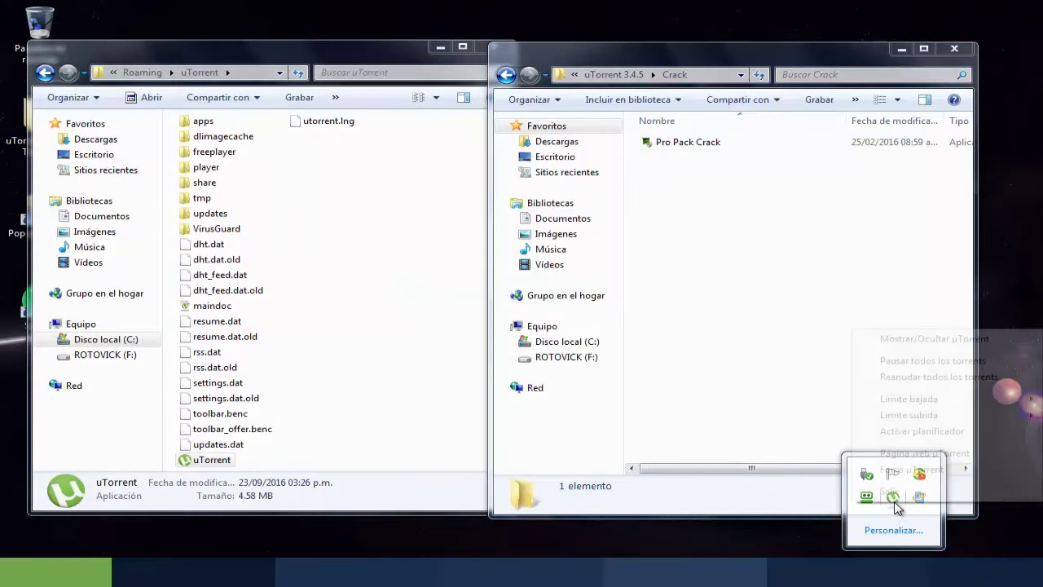
{"action": "left_click", "coordinate": [893, 499]}
{"action": "left_click", "coordinate": [389, 363]}
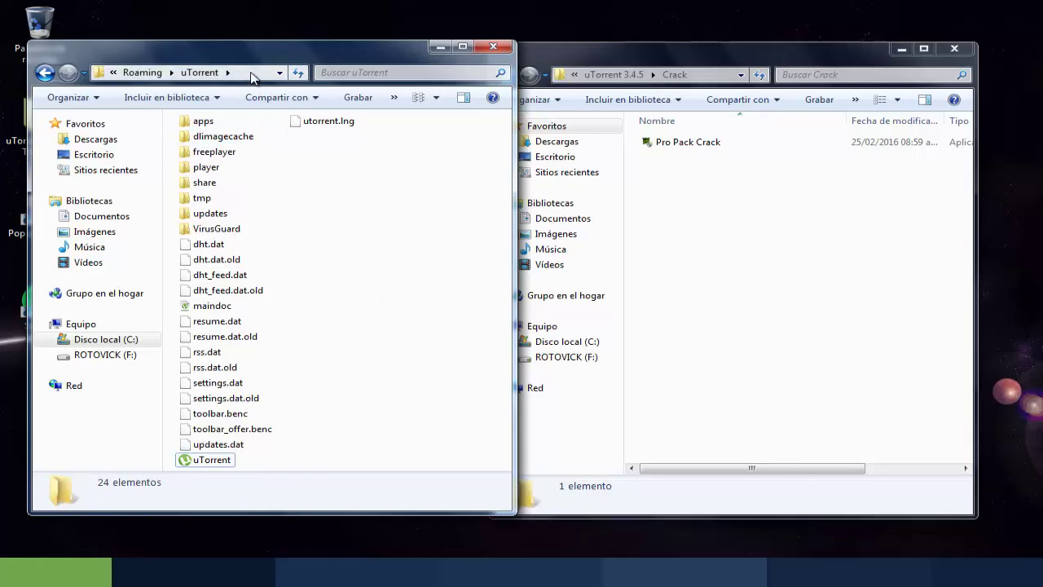
Delete the player folder from the Roaming\uTorrent directory
{"action": "left_click", "coordinate": [206, 169]}
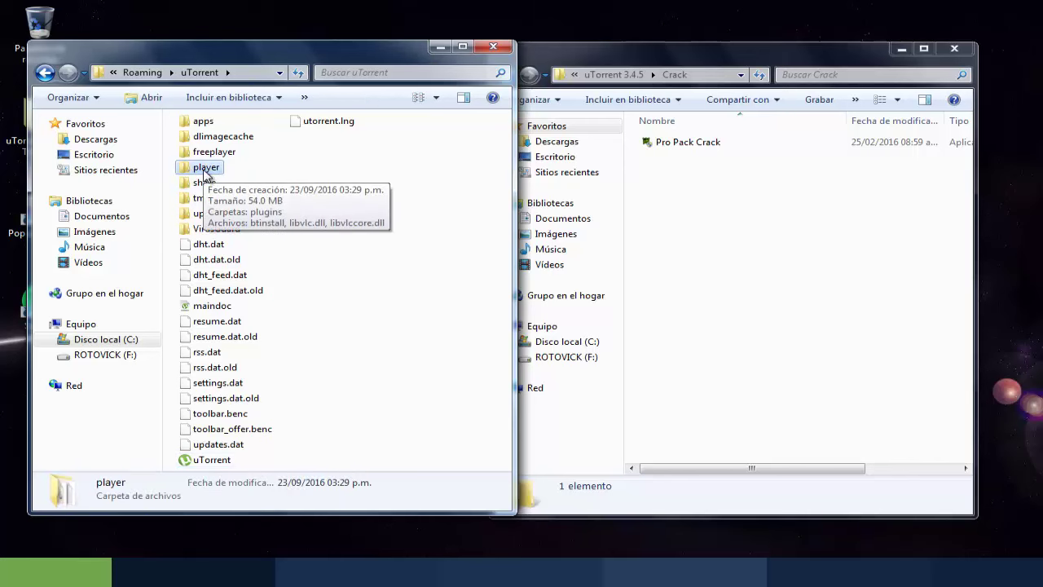
{"action": "key", "text": "Delete"}
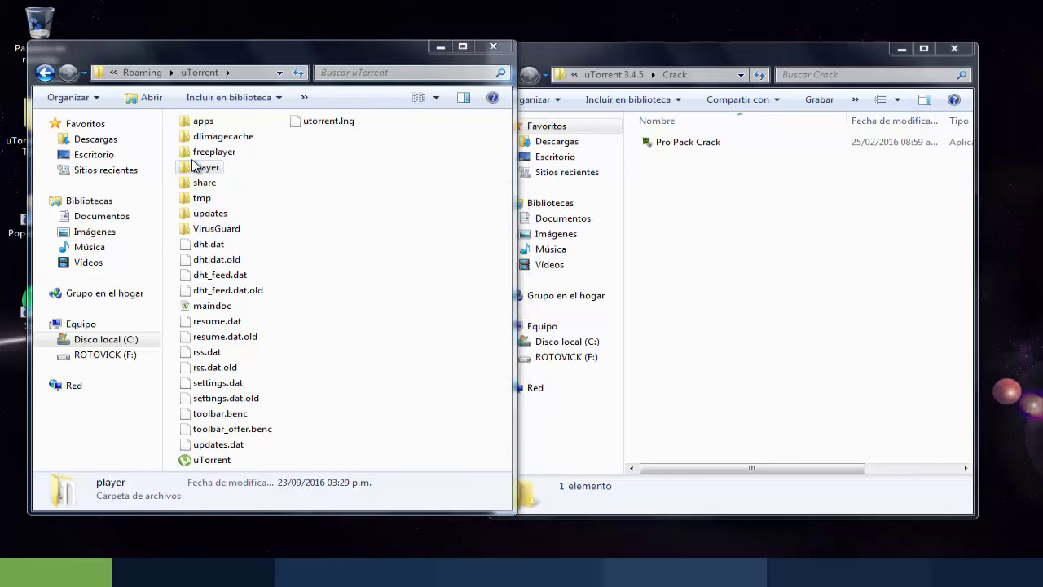
{"action": "key", "text": "Return"}
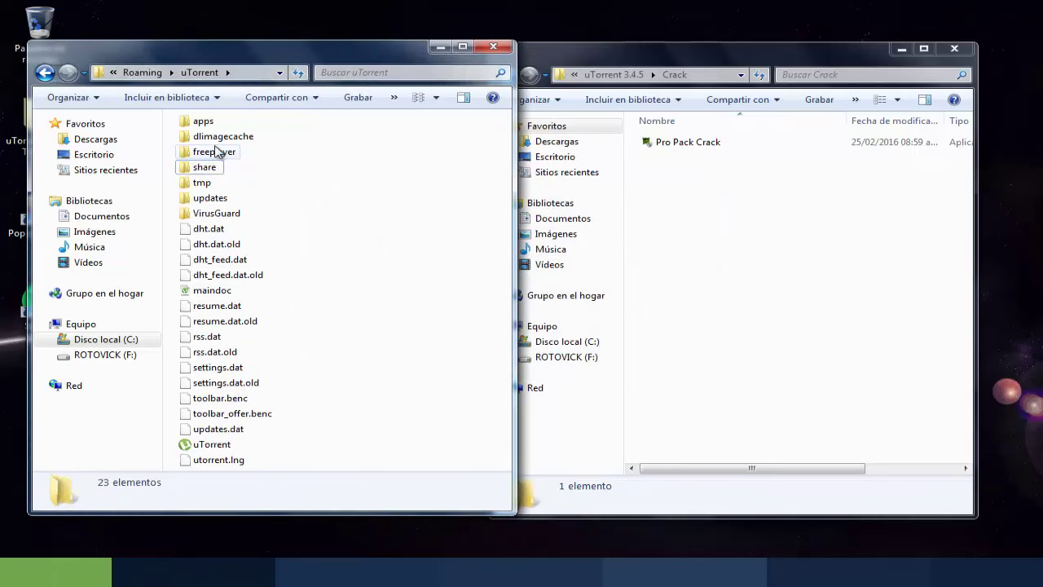
Run Pro Pack Crack again from the Crack folder, exit its wizard and launch uTorrent from the Roaming\uTorrent folder
{"action": "left_click", "coordinate": [747, 221]}
{"action": "left_click", "coordinate": [670, 143]}
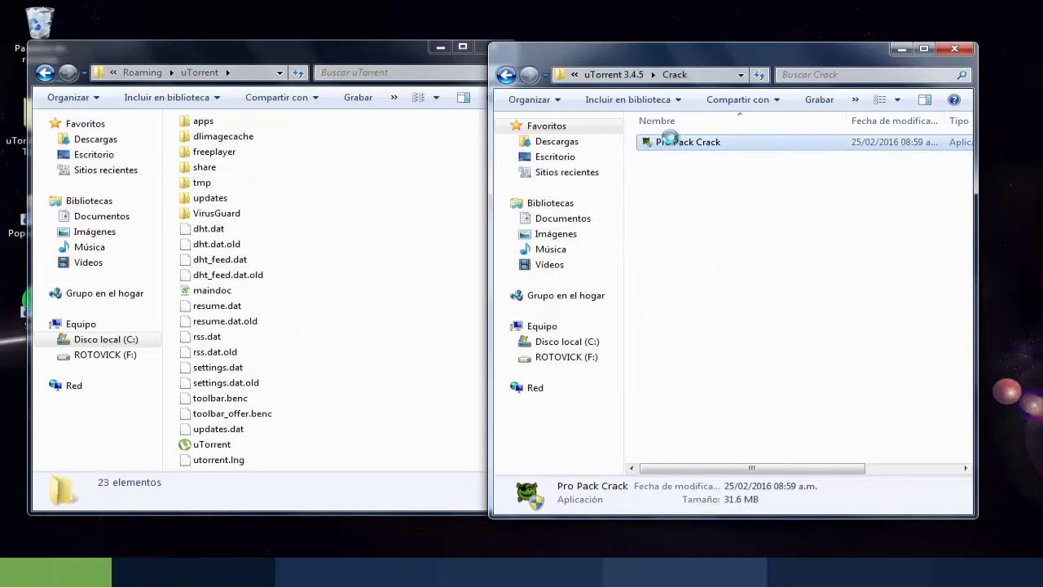
{"action": "right_click", "coordinate": [669, 143]}
{"action": "left_click", "coordinate": [762, 168]}
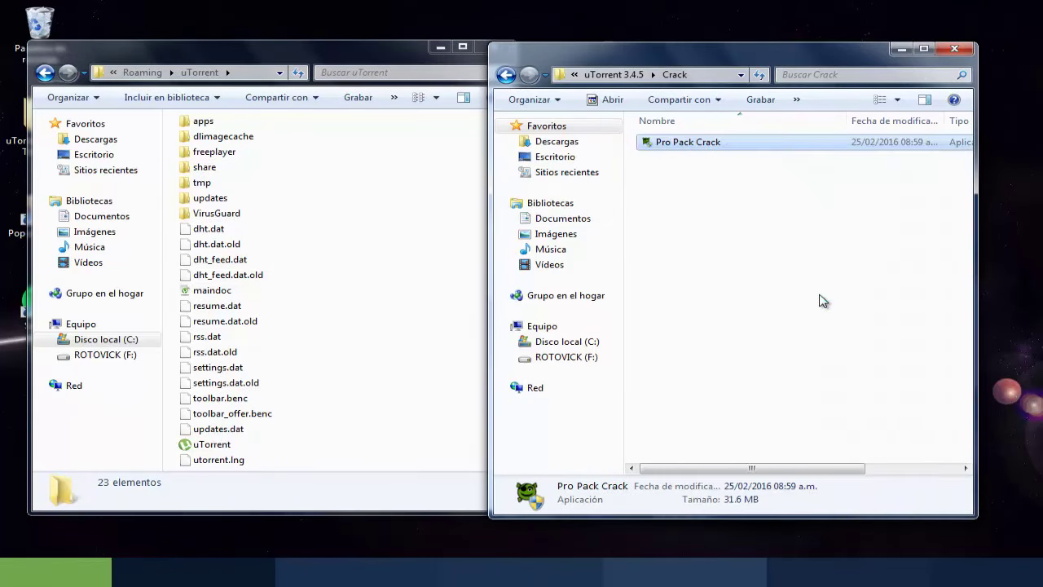
{"action": "left_click", "coordinate": [796, 320]}
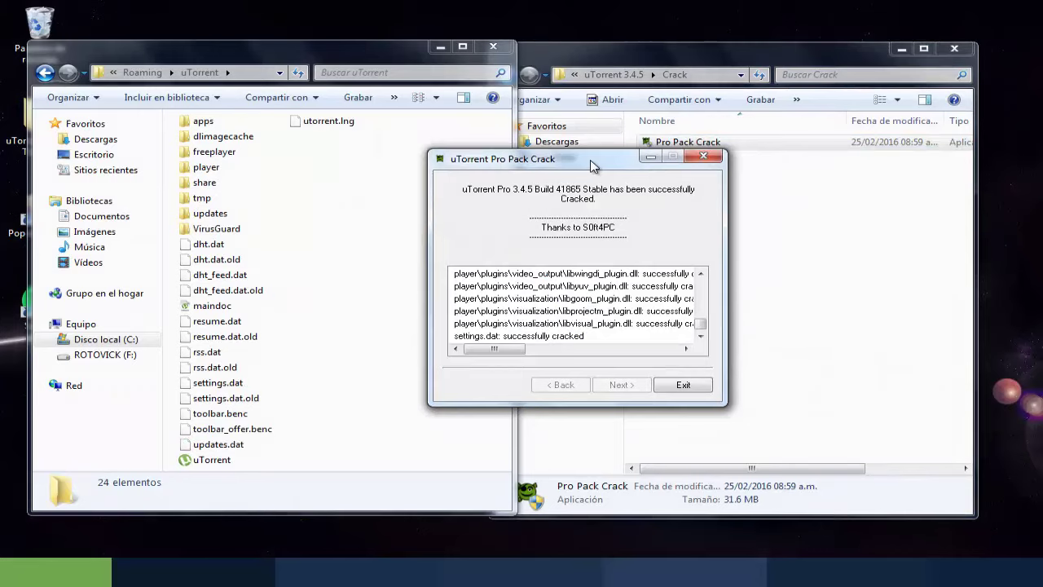
{"action": "left_click", "coordinate": [685, 384]}
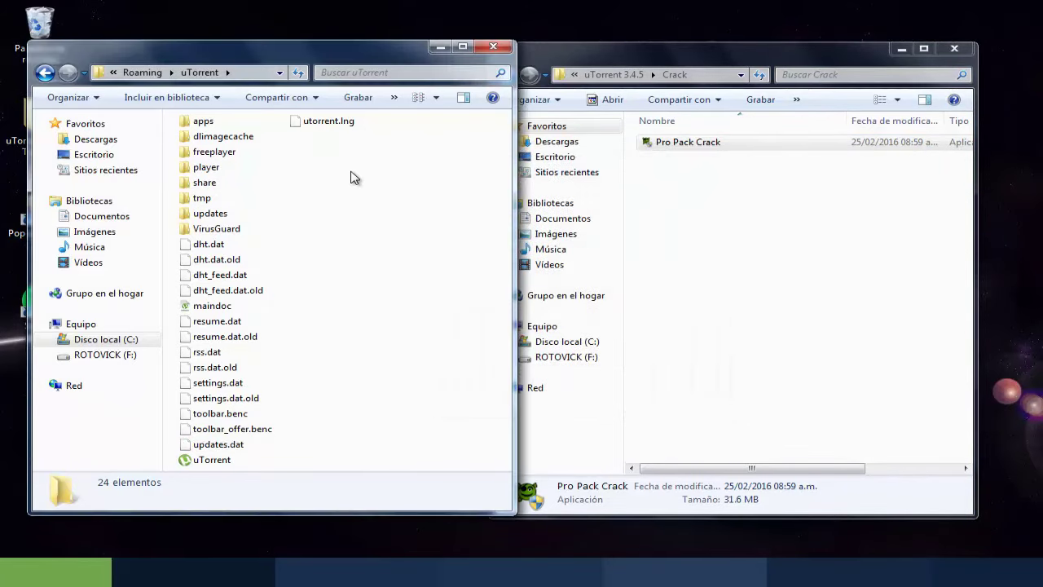
{"action": "double_click", "coordinate": [224, 461]}
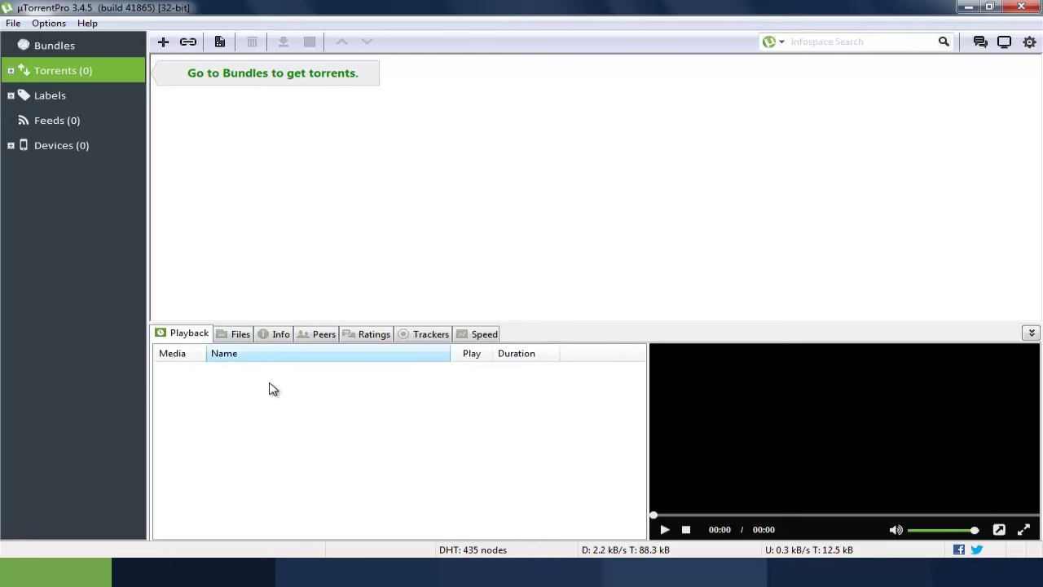
Examine the files in the Como Acelerar Descargas uTorrent folder inside the uTorrent 3.4.5 folder
{"action": "mouse_move", "coordinate": [195, 572]}
{"action": "left_click", "coordinate": [123, 501]}
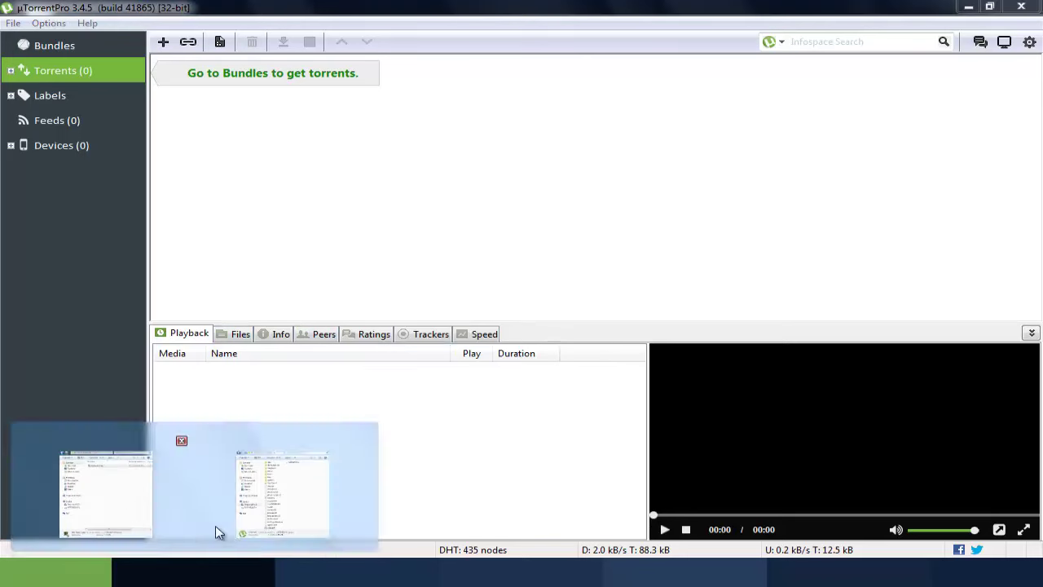
{"action": "left_click", "coordinate": [506, 74]}
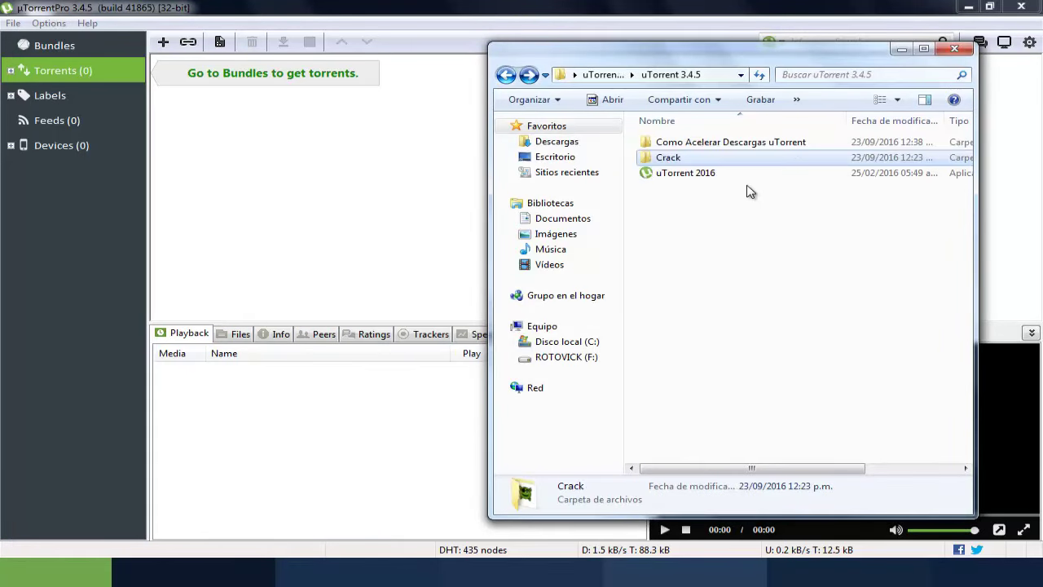
{"action": "double_click", "coordinate": [710, 140]}
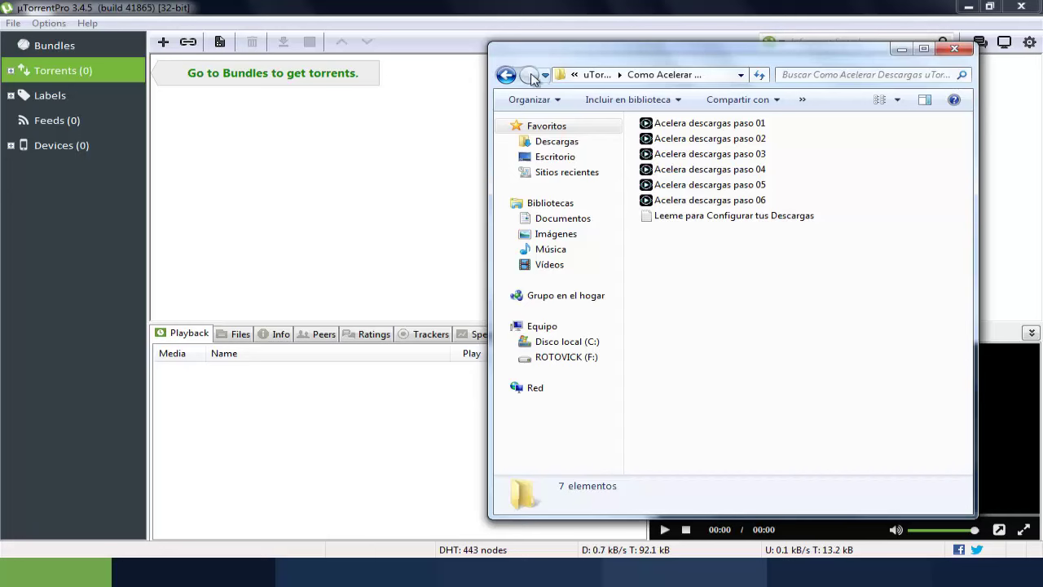
{"action": "left_click", "coordinate": [506, 75]}
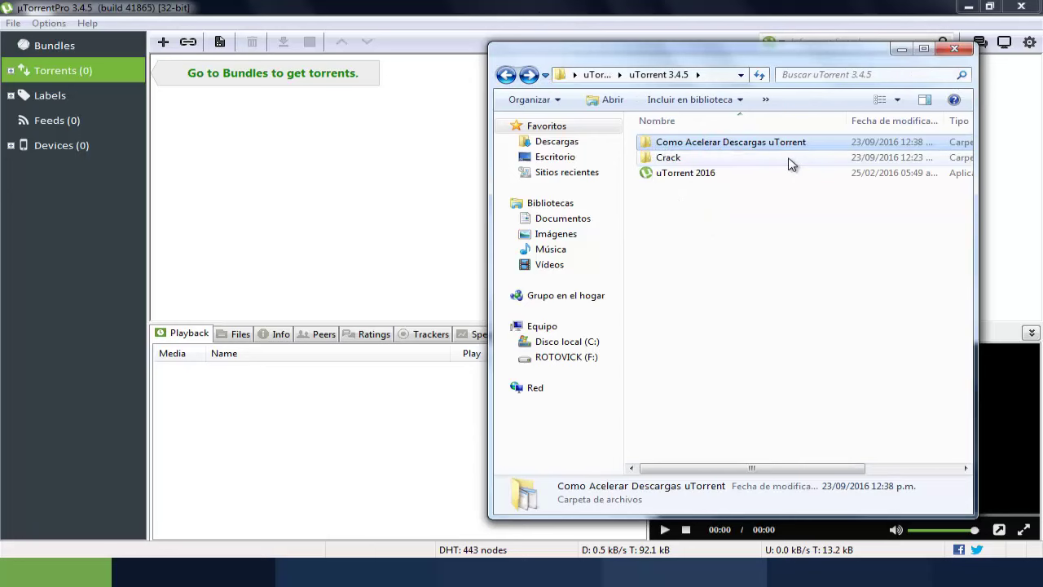
{"action": "double_click", "coordinate": [758, 144]}
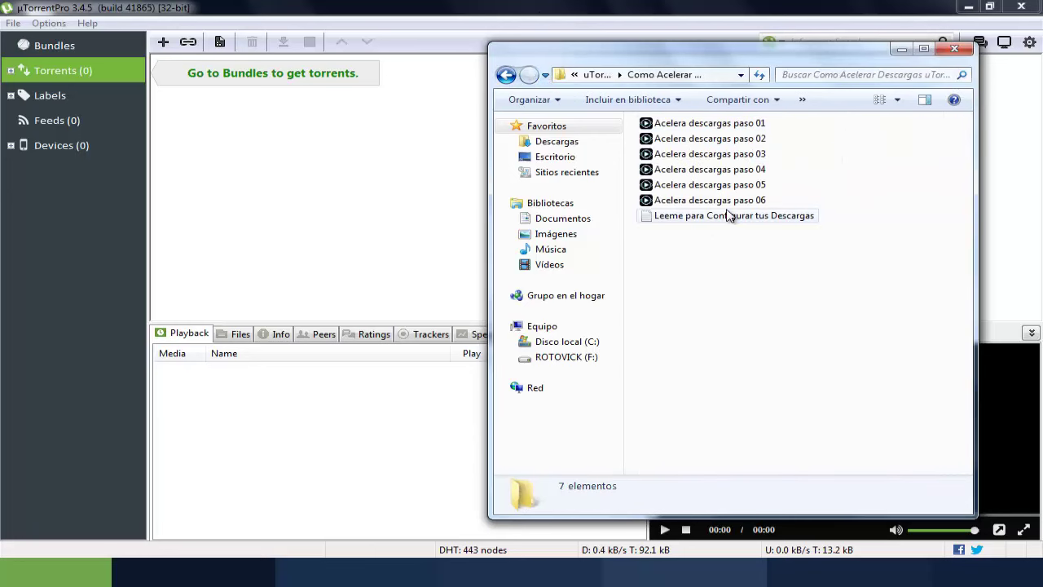
Review the Directories, Connection and General pages of the µTorrent preferences and close them without changes
{"action": "left_click", "coordinate": [49, 23]}
{"action": "left_click", "coordinate": [67, 40]}
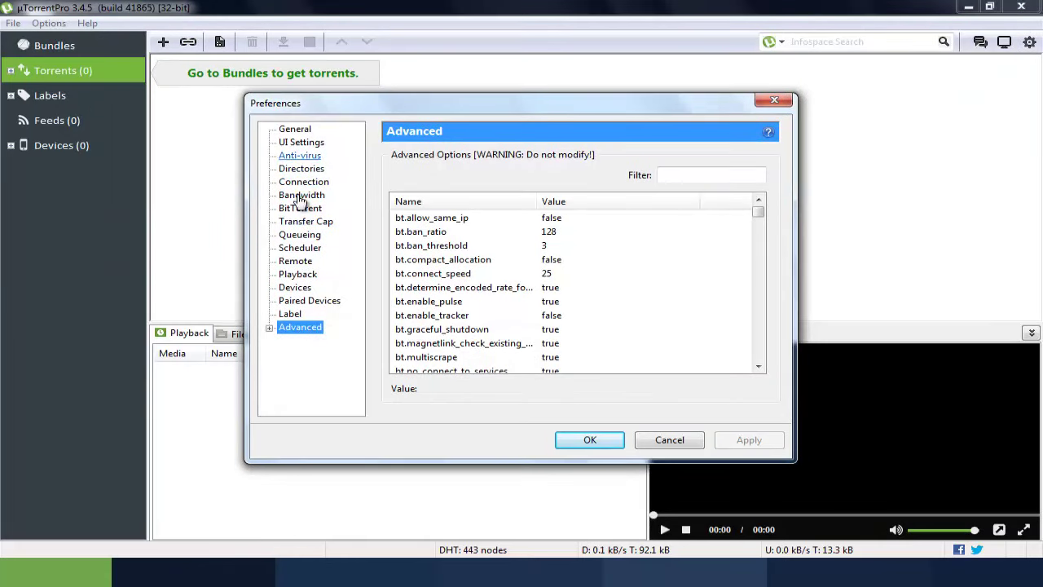
{"action": "left_click", "coordinate": [301, 168]}
{"action": "left_click", "coordinate": [304, 182]}
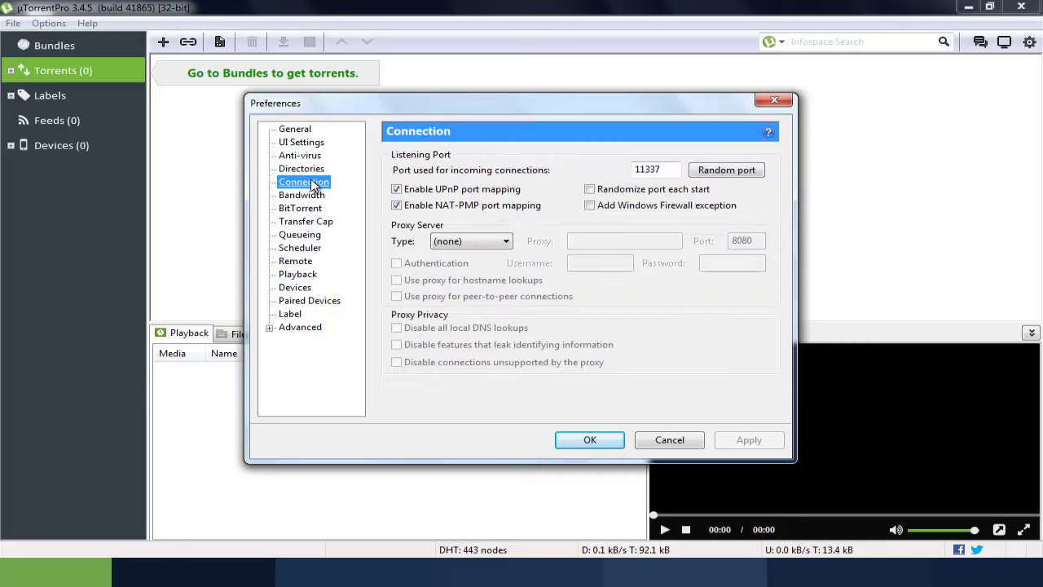
{"action": "left_click", "coordinate": [295, 130]}
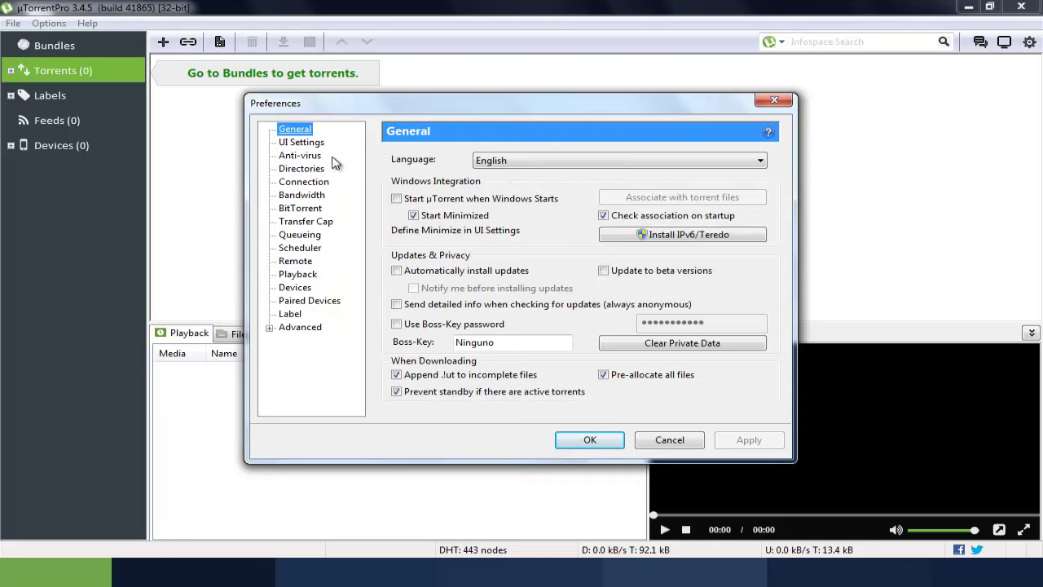
{"action": "left_click", "coordinate": [774, 101]}
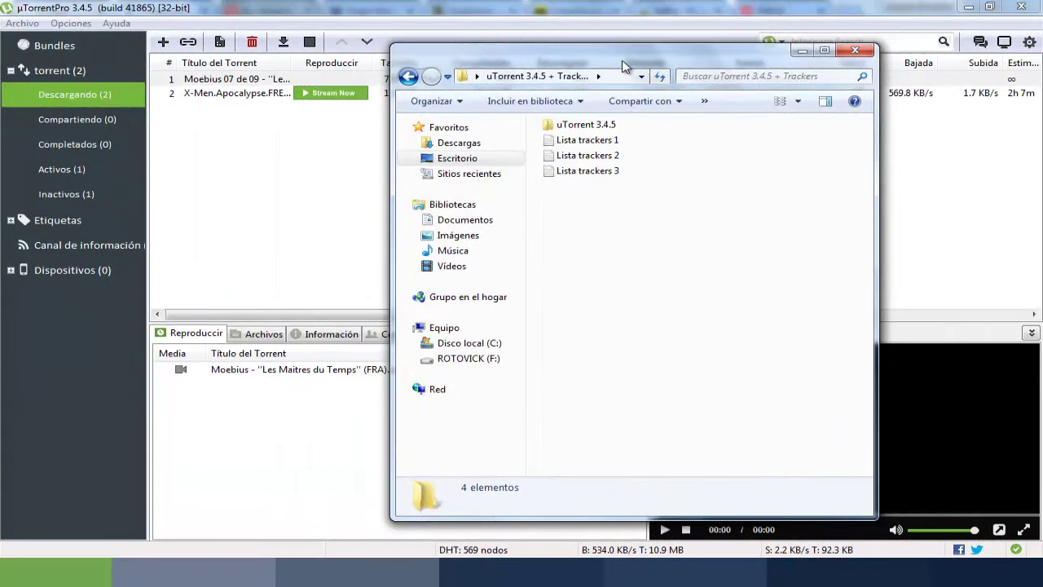
Open Lista trackers 1 from the uTorrent 3.4.5 + Trackers folder, copy all its tracker URLs and close the file
{"action": "left_click_drag", "start_coordinate": [641, 54], "coordinate": [515, 164]}
{"action": "double_click", "coordinate": [457, 251]}
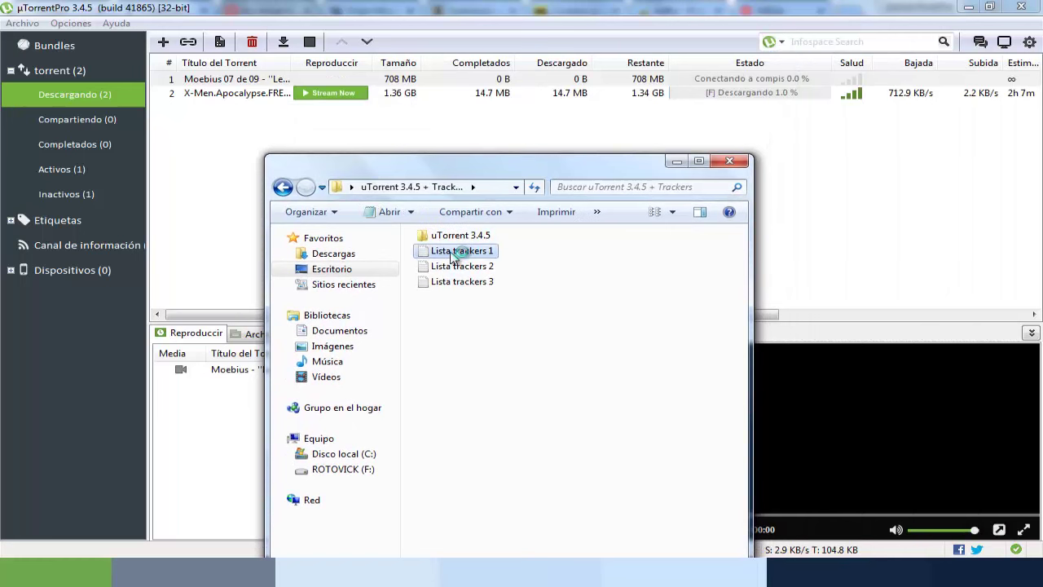
{"action": "left_click_drag", "start_coordinate": [516, 361], "coordinate": [205, 165]}
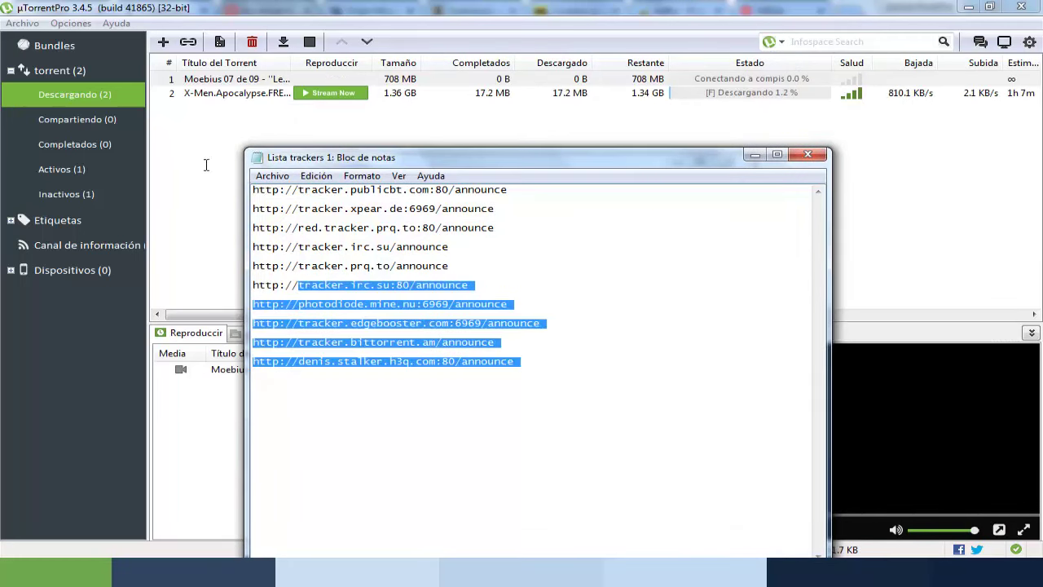
{"action": "right_click", "coordinate": [376, 199]}
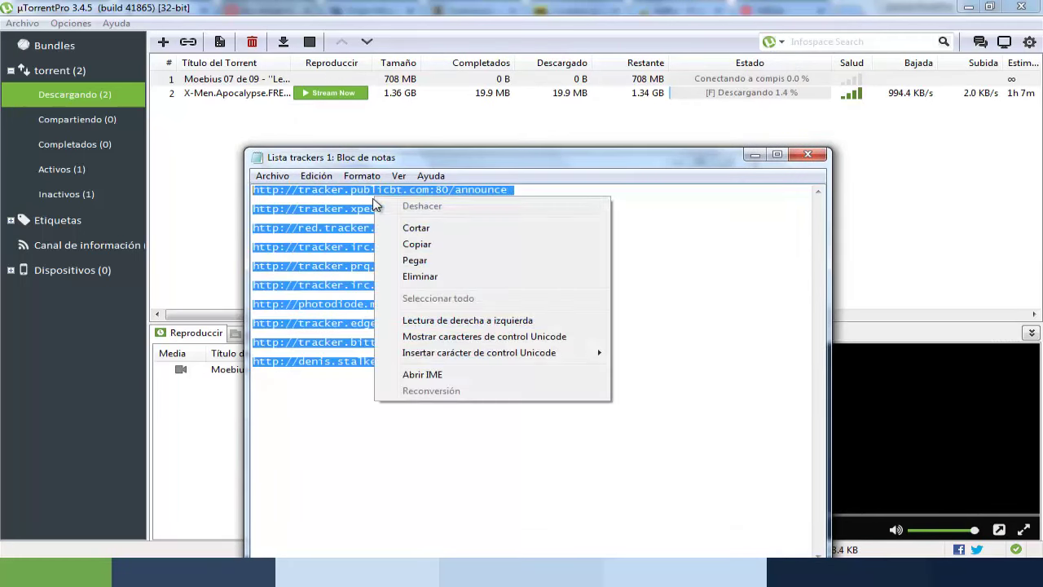
{"action": "left_click", "coordinate": [431, 245]}
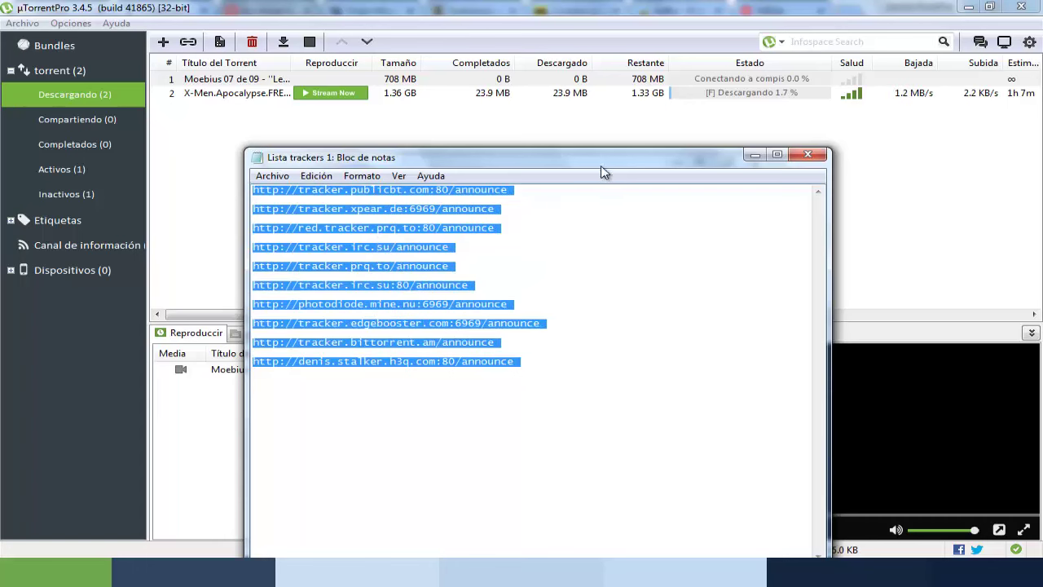
{"action": "left_click_drag", "start_coordinate": [603, 160], "coordinate": [607, 135]}
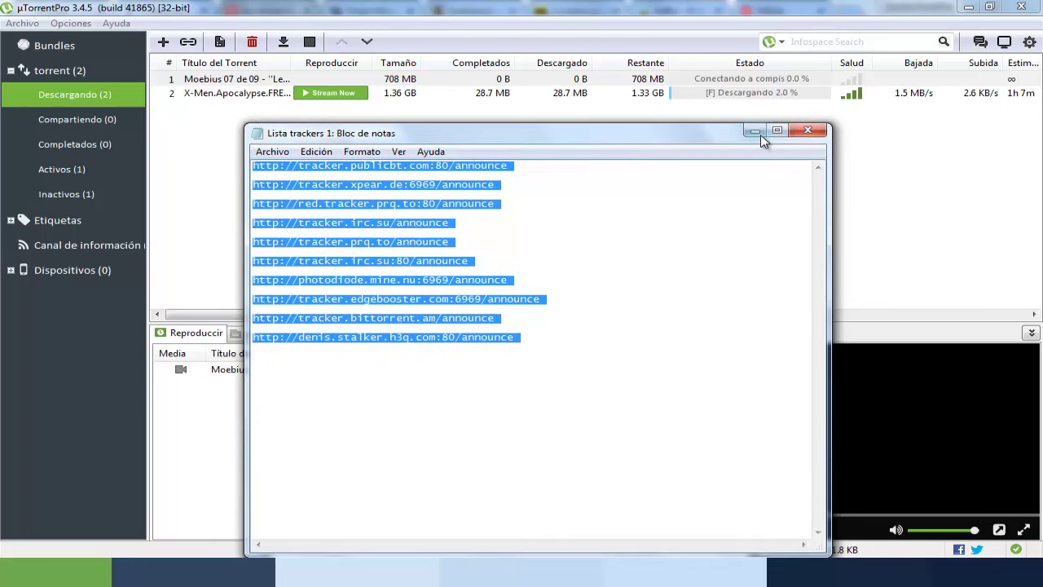
{"action": "left_click", "coordinate": [807, 129]}
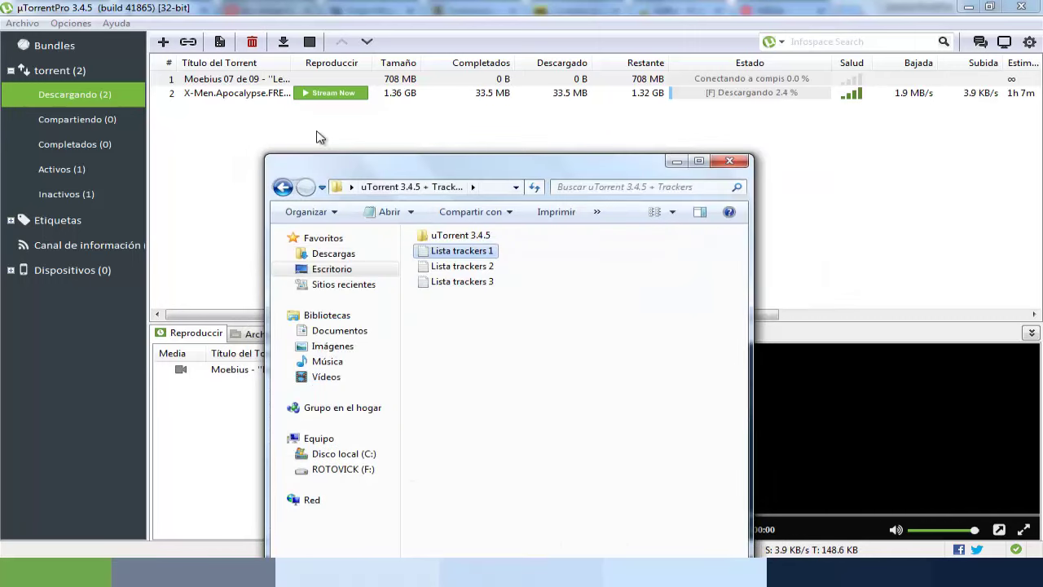
Open the properties of the X-Men.Apocalypse torrent and paste the copied Lista trackers 1 URLs at the end of its tracker list
{"action": "left_click", "coordinate": [241, 98]}
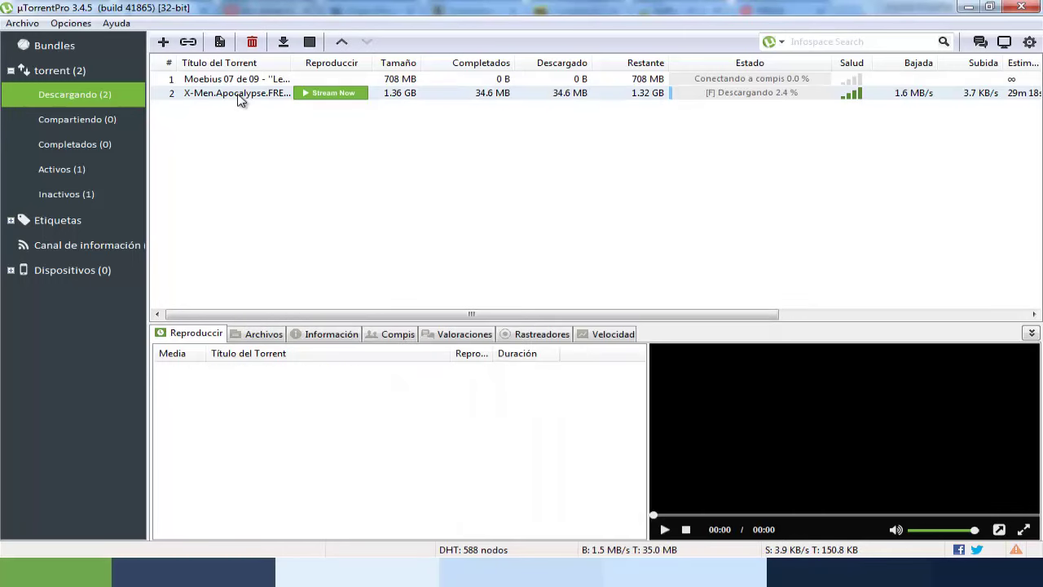
{"action": "right_click", "coordinate": [238, 96]}
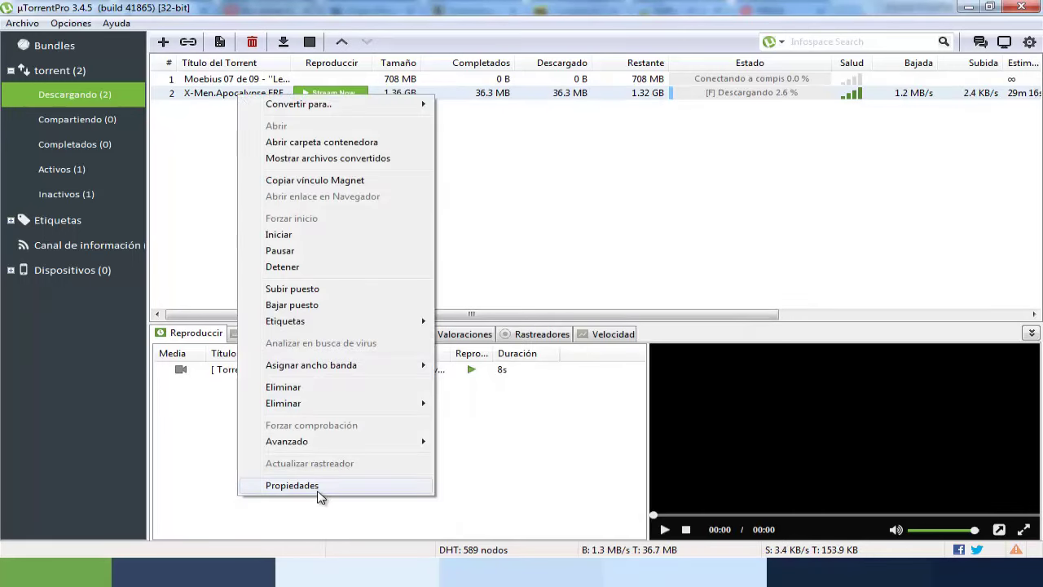
{"action": "left_click", "coordinate": [292, 485]}
{"action": "left_click_drag", "start_coordinate": [675, 150], "coordinate": [676, 204]}
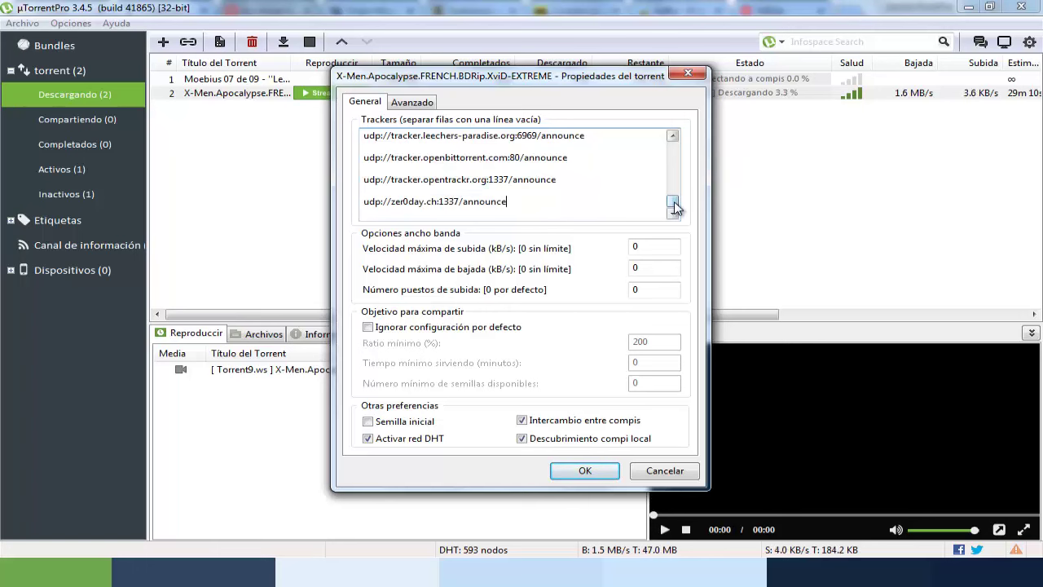
{"action": "key", "text": "Return"}
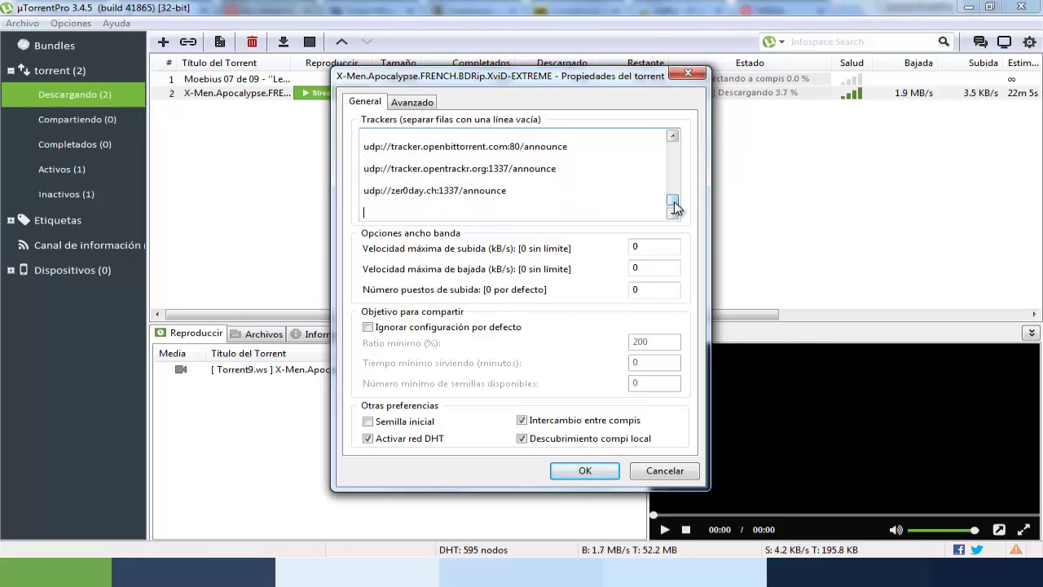
{"action": "key", "text": "ctrl+v"}
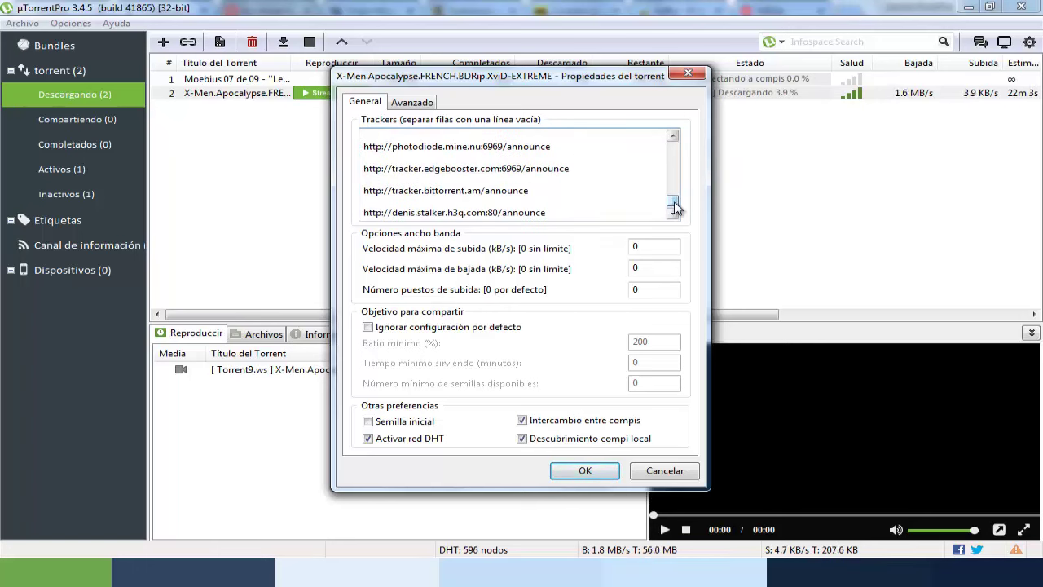
Open Lista trackers 3, copy all its tracker URLs and minimize the file
{"action": "left_click", "coordinate": [325, 572]}
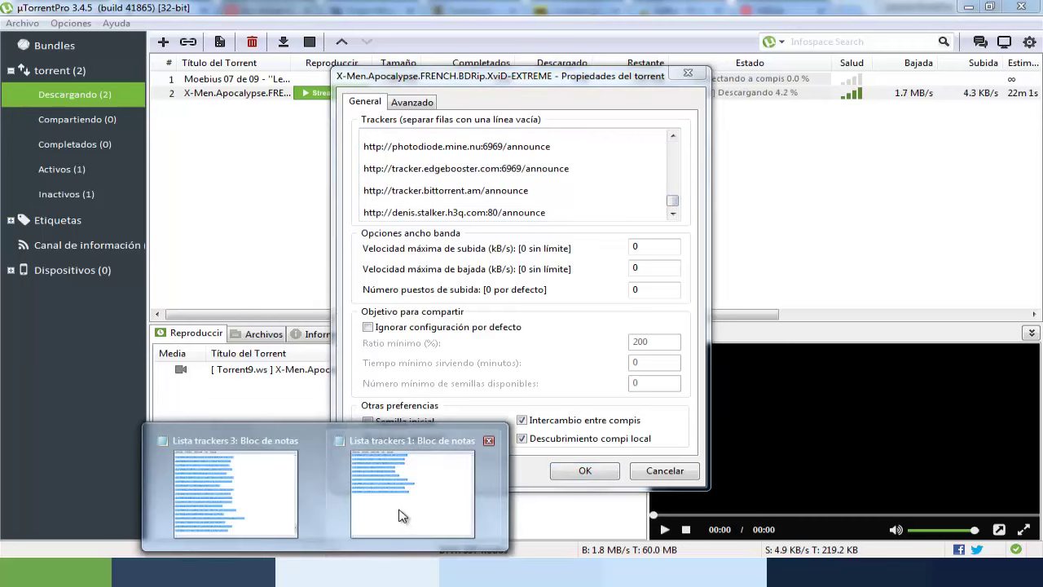
{"action": "double_click", "coordinate": [411, 280]}
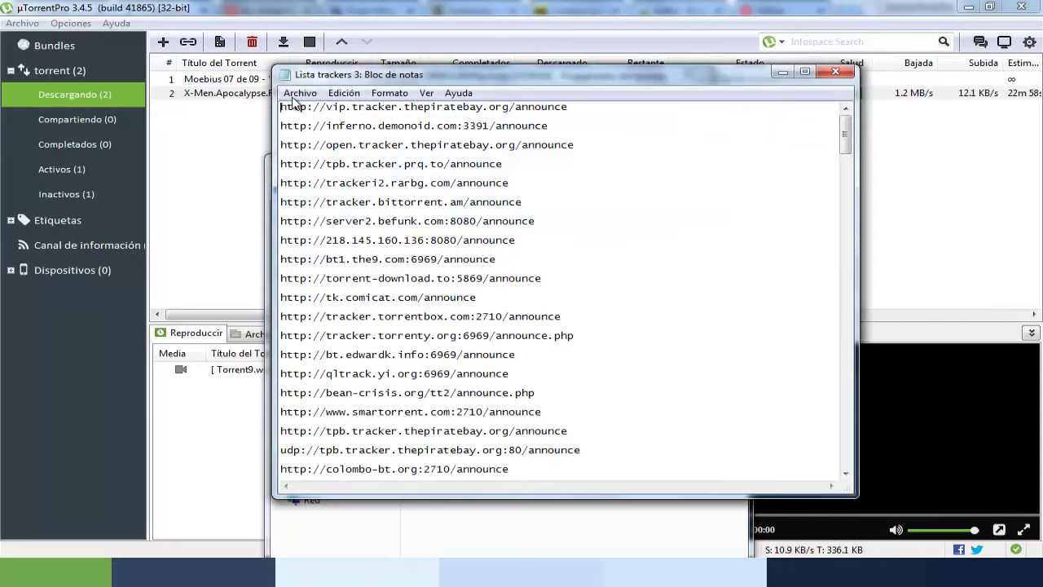
{"action": "left_click_drag", "start_coordinate": [327, 125], "coordinate": [570, 488]}
{"action": "left_click_drag", "start_coordinate": [850, 179], "coordinate": [850, 447]}
{"action": "key", "text": "ctrl+a"}
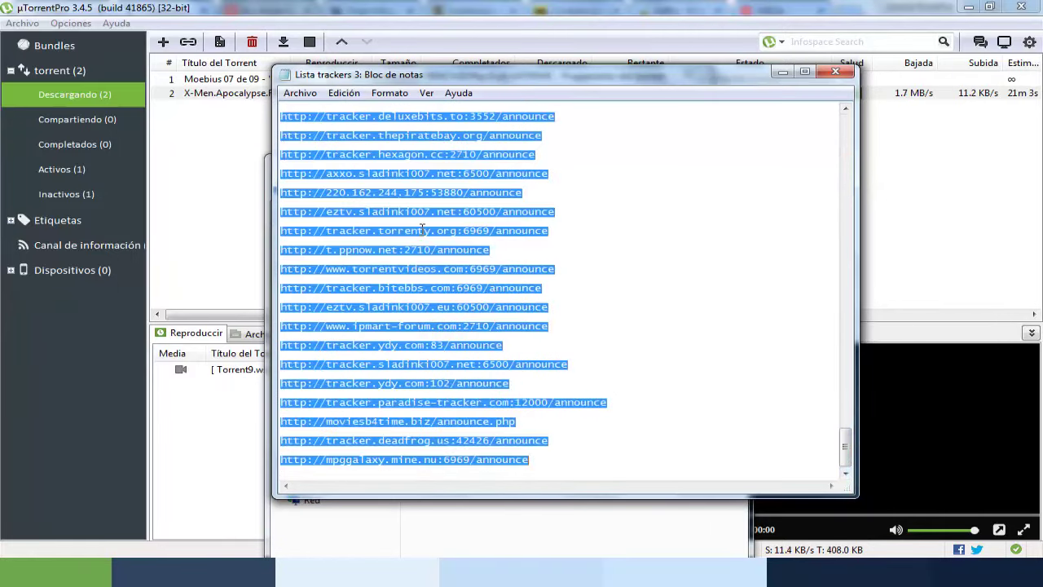
{"action": "right_click", "coordinate": [425, 215]}
{"action": "left_click", "coordinate": [477, 266]}
{"action": "left_click", "coordinate": [783, 72]}
Append the copied Lista trackers 3 URLs to the end of the X-Men.Apocalypse torrent's tracker list and save its properties
{"action": "left_click", "coordinate": [599, 81]}
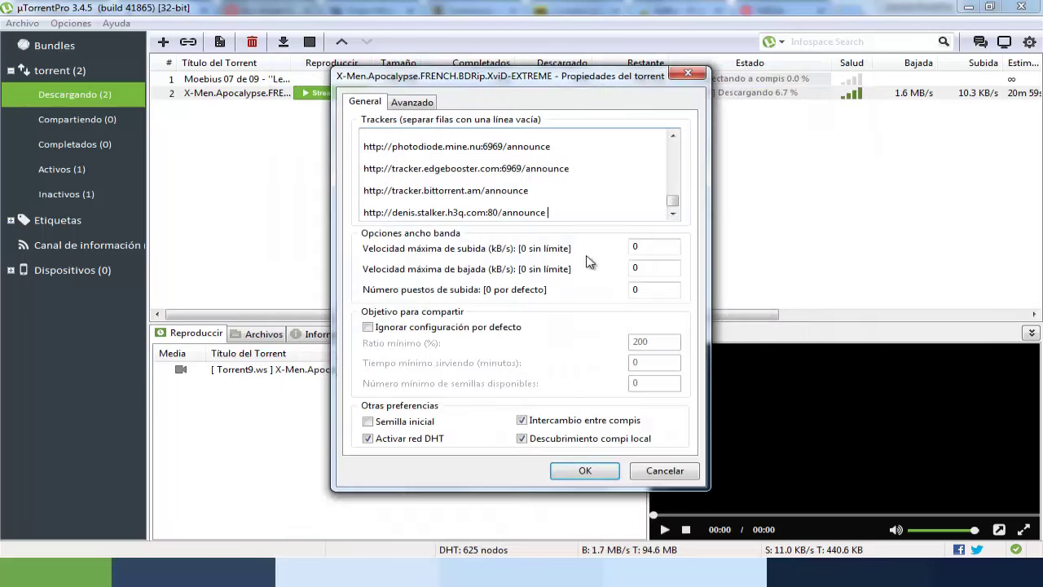
{"action": "left_click", "coordinate": [556, 213]}
{"action": "key", "text": "Return"}
{"action": "key", "text": "Return"}
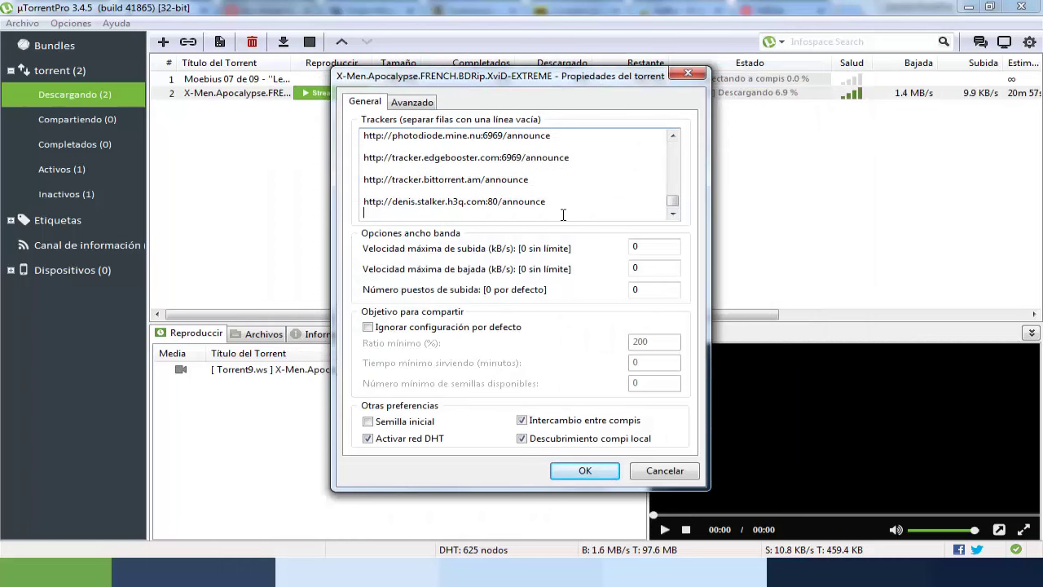
{"action": "key", "text": "ctrl+v"}
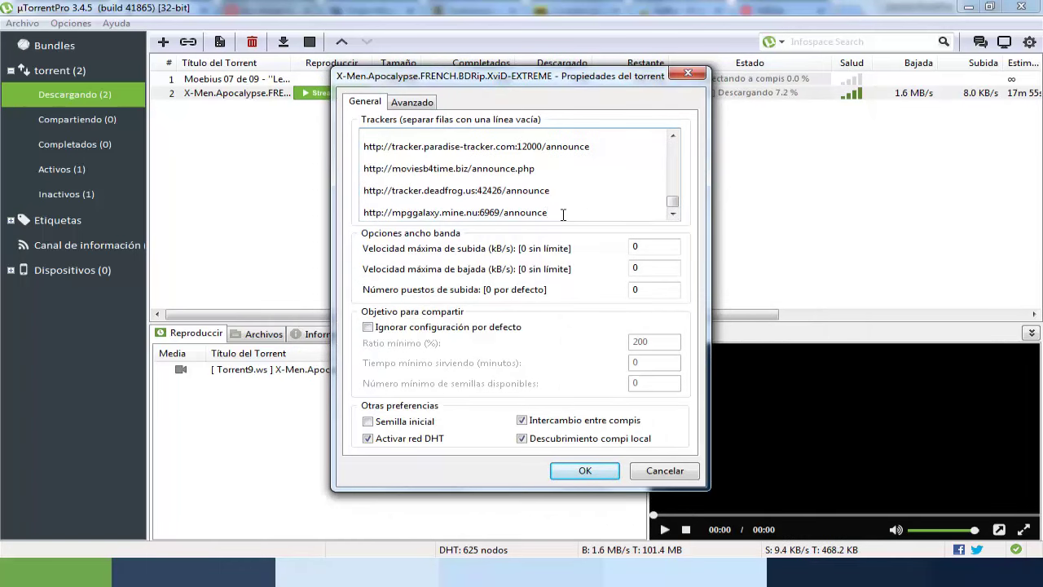
{"action": "left_click", "coordinate": [586, 471]}
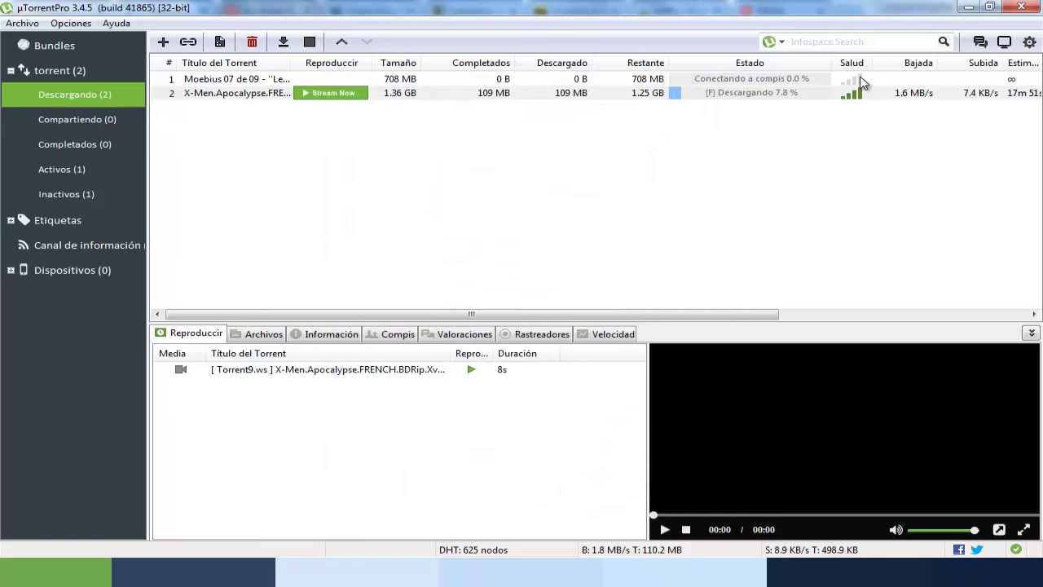
{"action": "left_click_drag", "start_coordinate": [464, 315], "coordinate": [603, 315]}
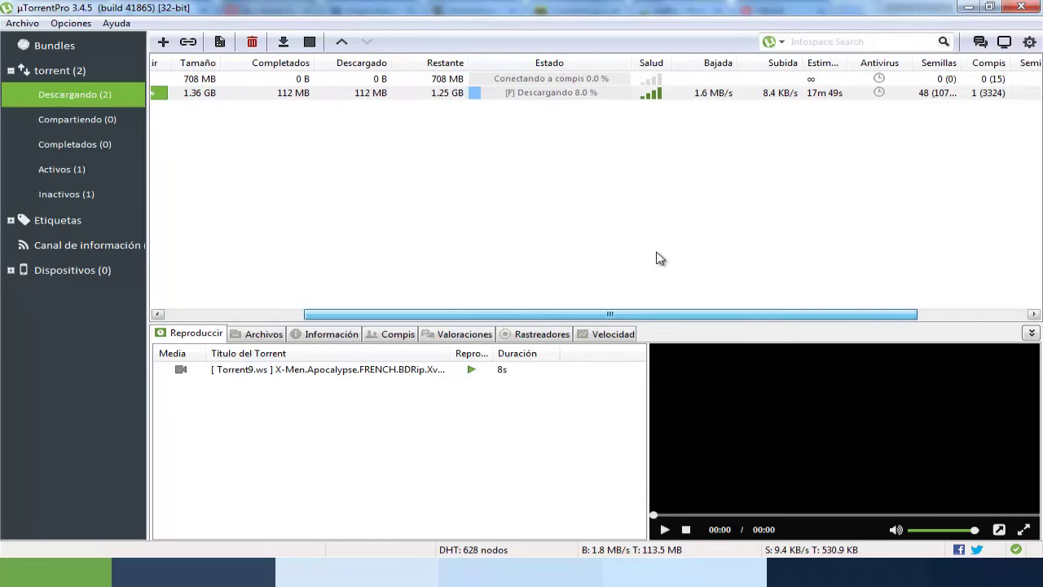